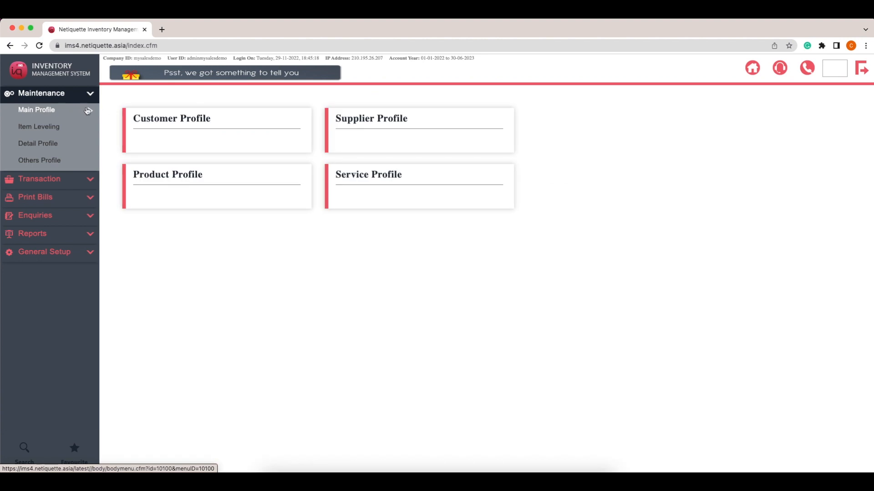
Open the BIG Pharmacy customer profile for editing and review its Contact Information and Financial Information sections
{"action": "left_click", "coordinate": [178, 127]}
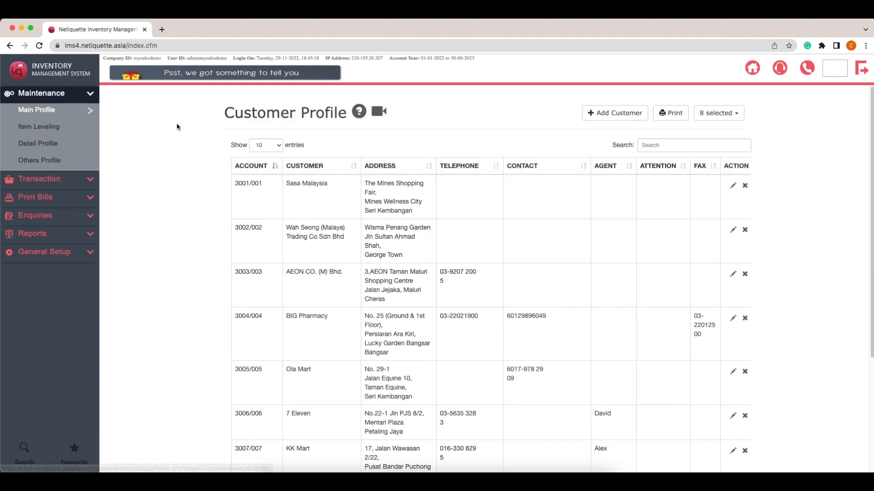
{"action": "left_click", "coordinate": [731, 319]}
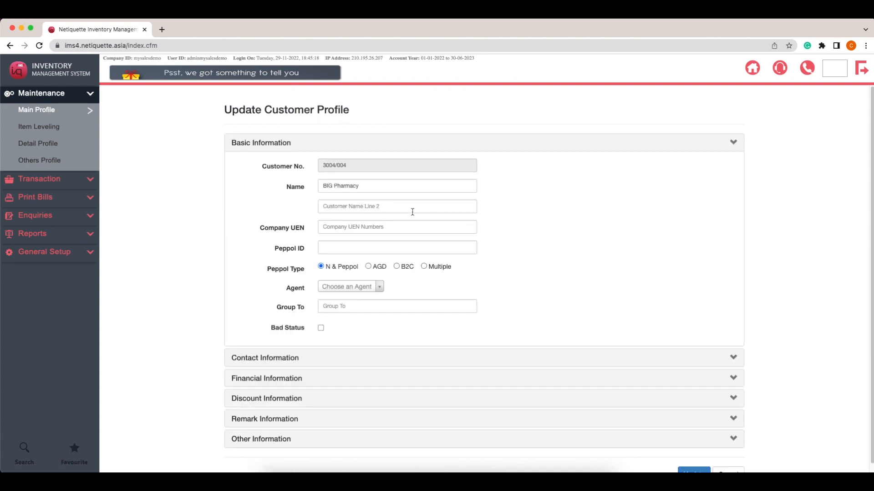
{"action": "left_click", "coordinate": [447, 363]}
{"action": "scroll", "coordinate": [587, 307], "scroll_direction": "down", "scroll_amount": 4}
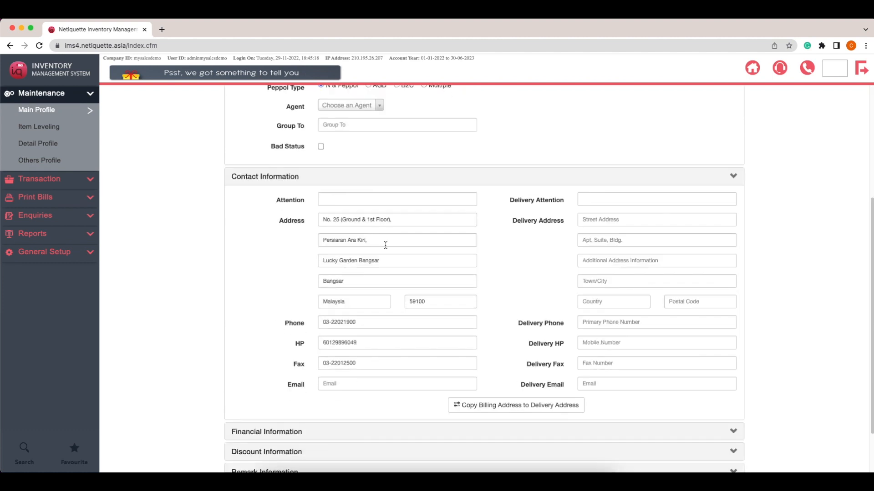
{"action": "scroll", "coordinate": [541, 348], "scroll_direction": "down", "scroll_amount": 2}
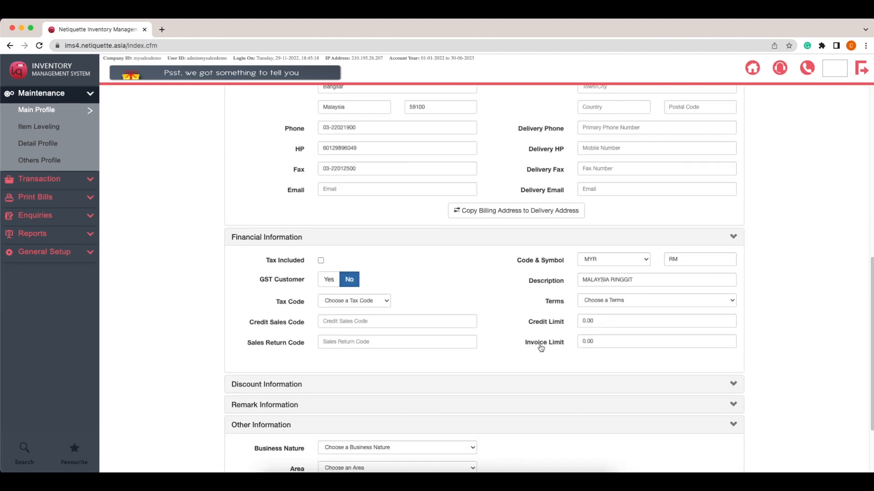
Collapse the Financial Information section and view the Business Nature and Area choices under Other Information
{"action": "left_click", "coordinate": [546, 237]}
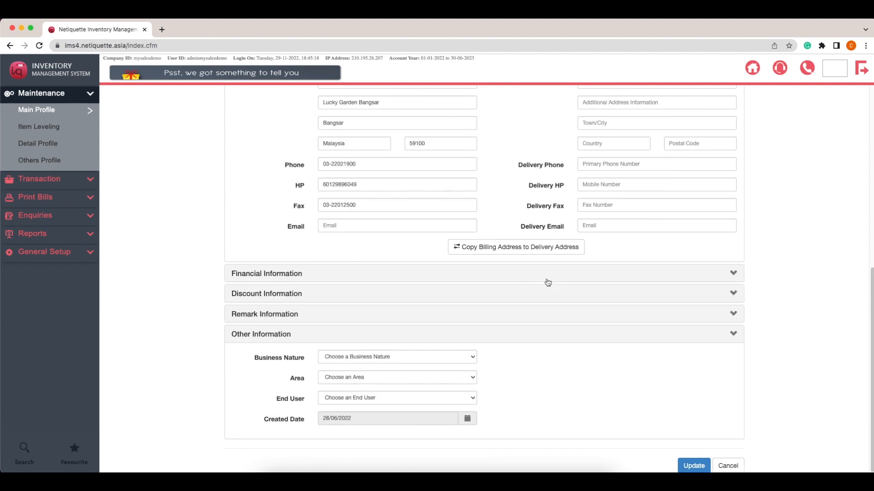
{"action": "left_click", "coordinate": [436, 357]}
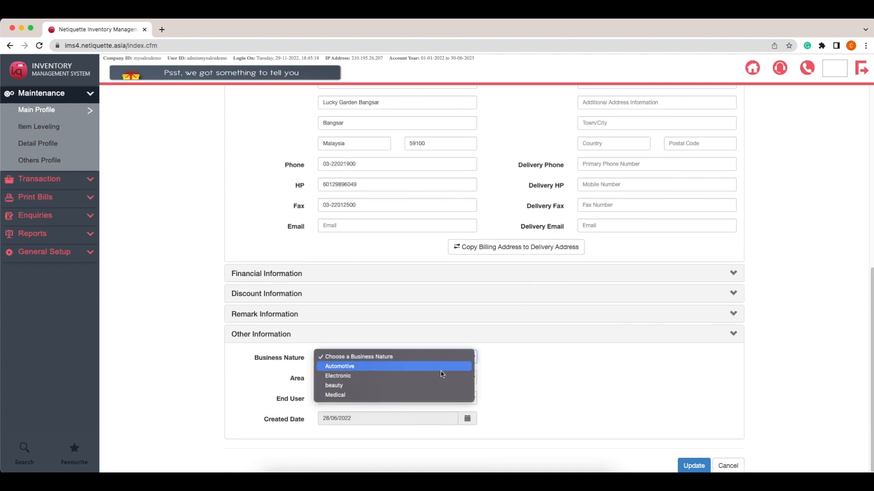
{"action": "key", "text": "Escape"}
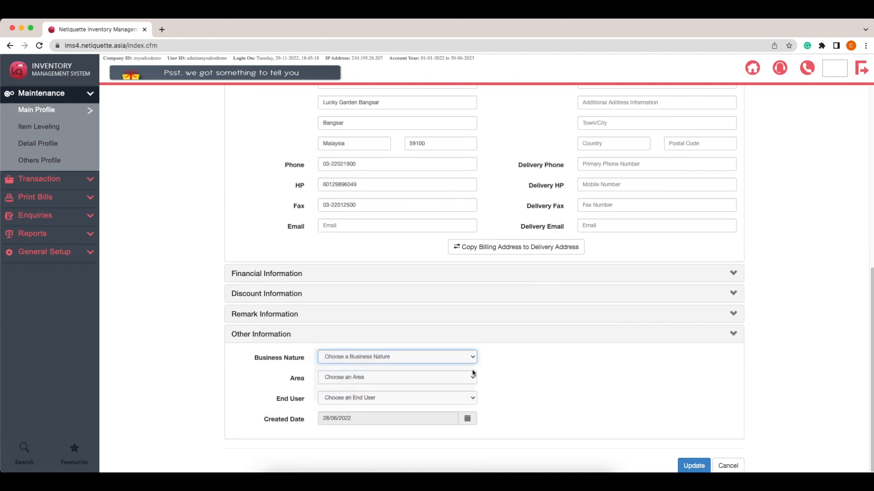
{"action": "left_click", "coordinate": [430, 377]}
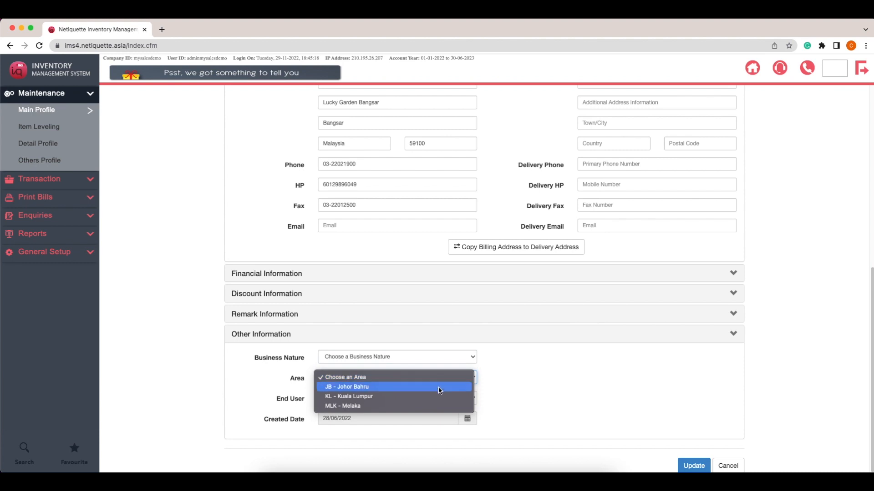
{"action": "left_click", "coordinate": [520, 388]}
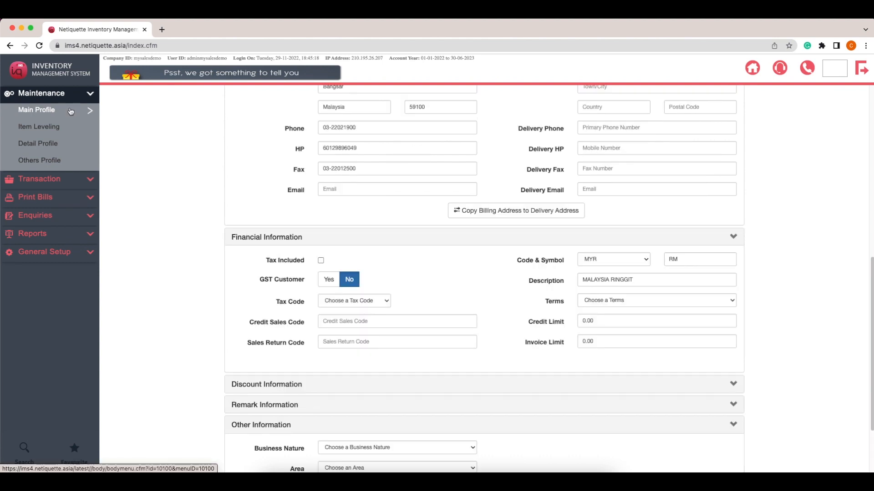
Browse the Product Profile list to page 7 and view which columns can be shown
{"action": "left_click", "coordinate": [71, 112]}
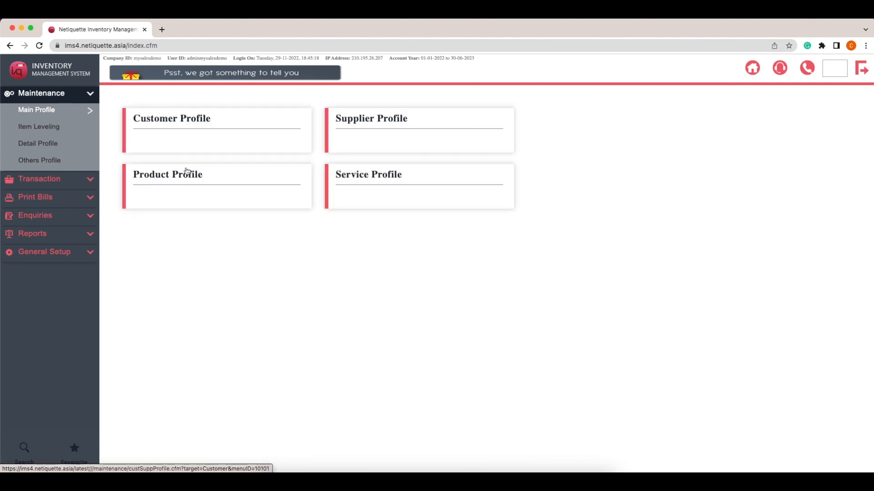
{"action": "left_click", "coordinate": [217, 194]}
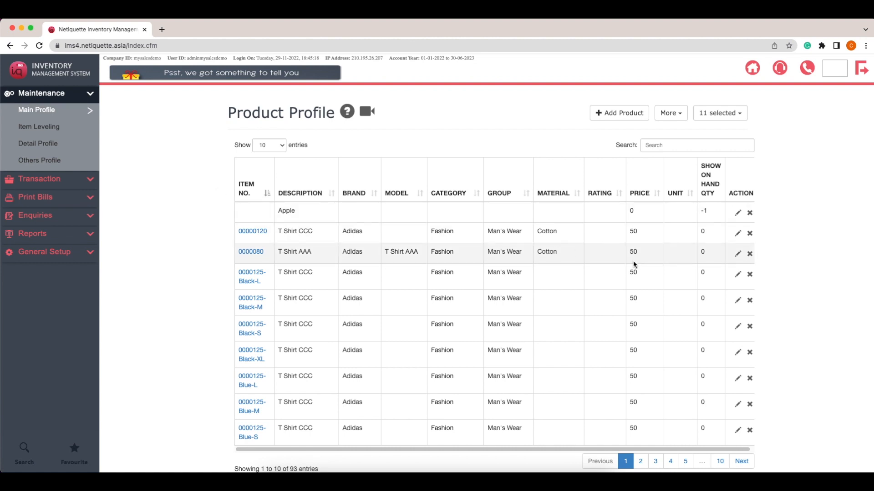
{"action": "left_click", "coordinate": [690, 461]}
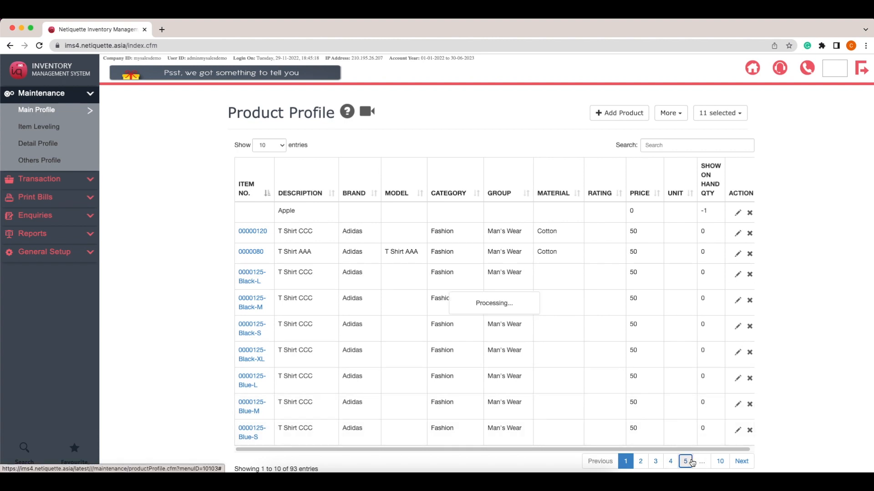
{"action": "left_click", "coordinate": [681, 466]}
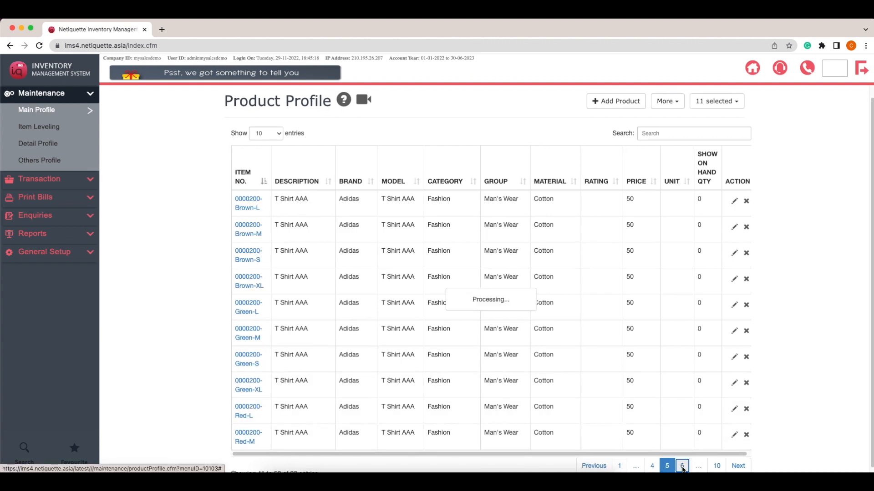
{"action": "left_click", "coordinate": [685, 460]}
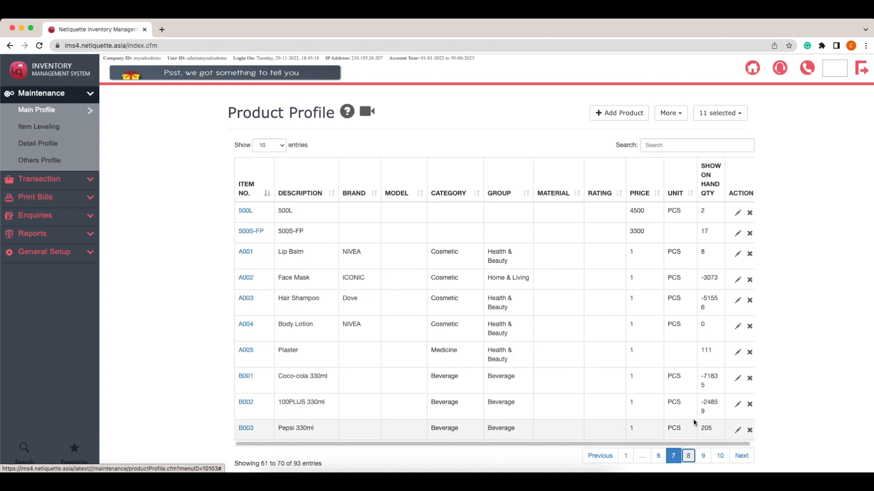
{"action": "left_click", "coordinate": [720, 117]}
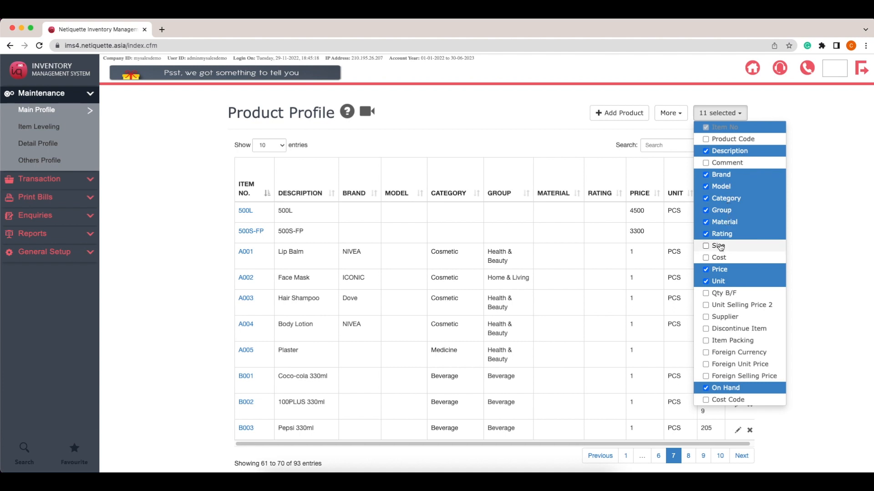
{"action": "left_click", "coordinate": [722, 117]}
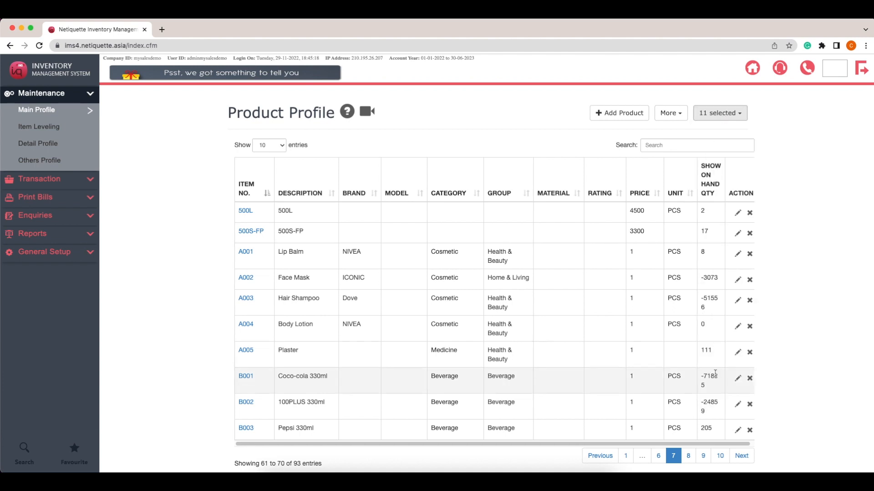
Open product B002 (100PLUS 330ml) for editing and view the available Item's Image files, keeping 100plus.jfif
{"action": "left_click", "coordinate": [737, 404]}
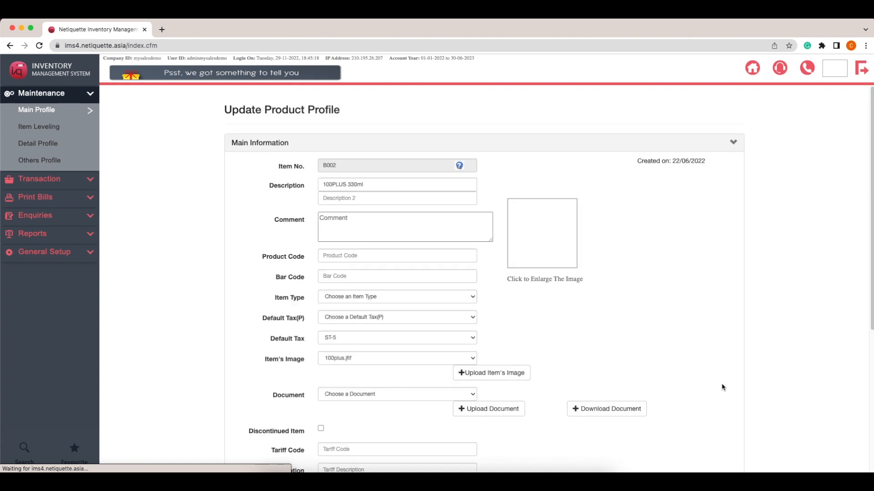
{"action": "scroll", "coordinate": [678, 296], "scroll_direction": "down", "scroll_amount": 1}
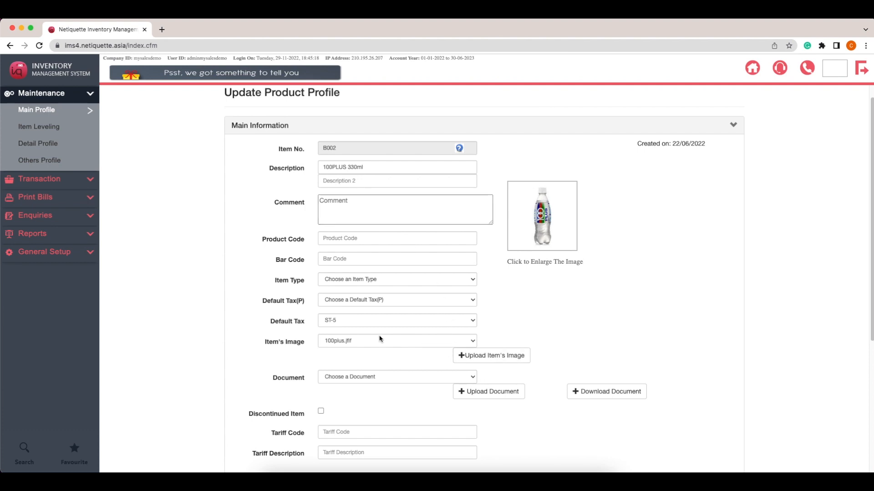
{"action": "left_click", "coordinate": [472, 343]}
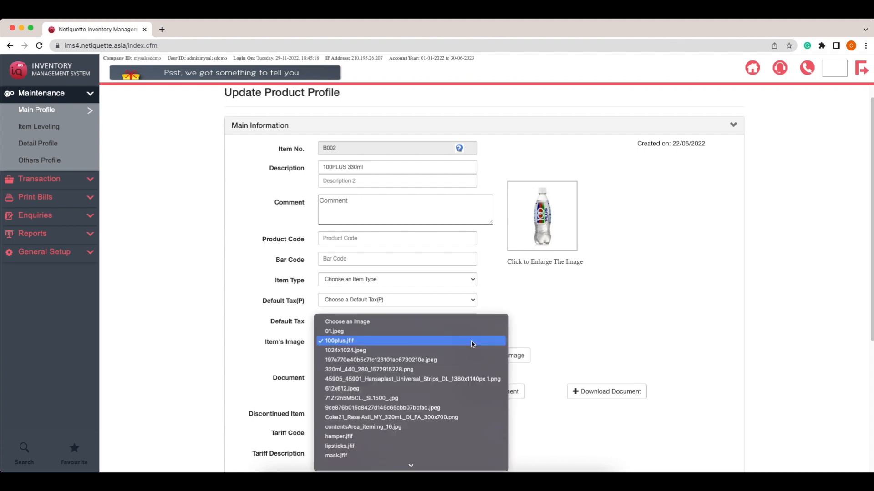
{"action": "left_click", "coordinate": [473, 341]}
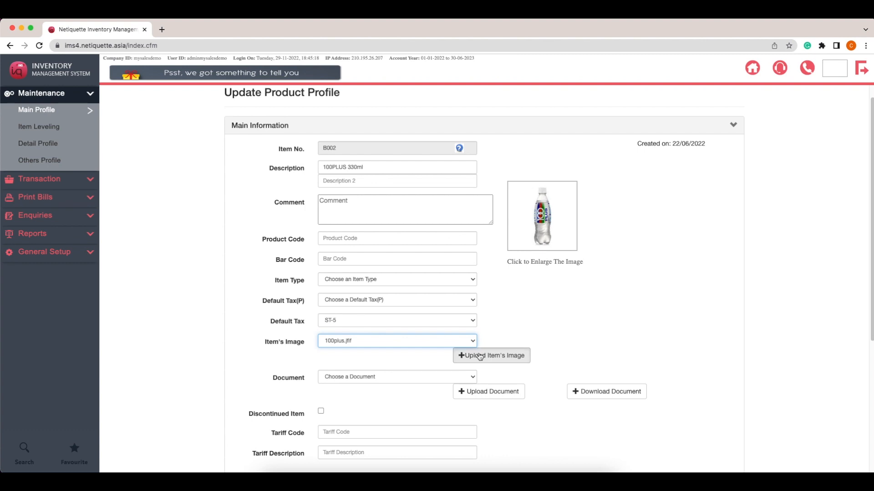
View the upload windows for the item's image and the product document, closing each without choosing a file
{"action": "left_click", "coordinate": [479, 356]}
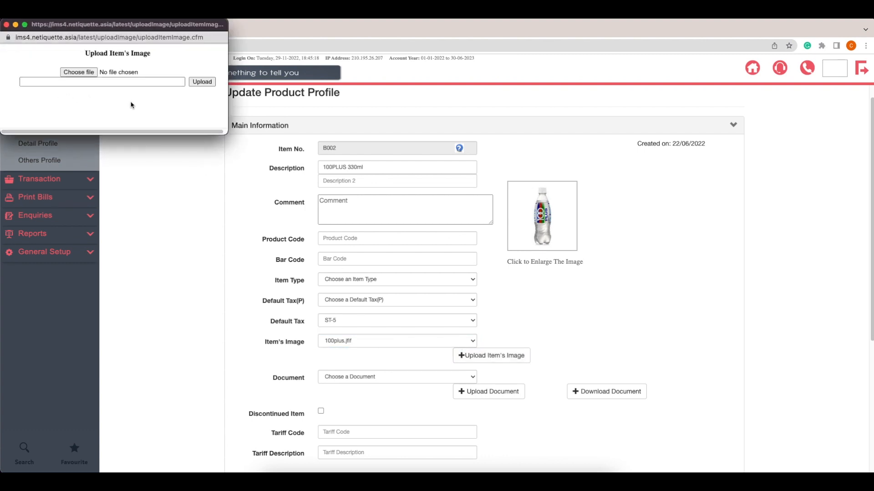
{"action": "left_click", "coordinate": [7, 25]}
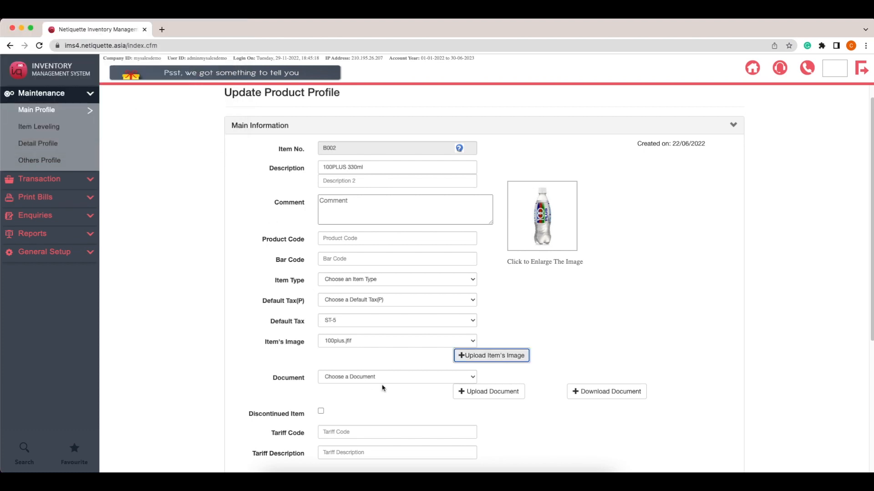
{"action": "left_click", "coordinate": [502, 396]}
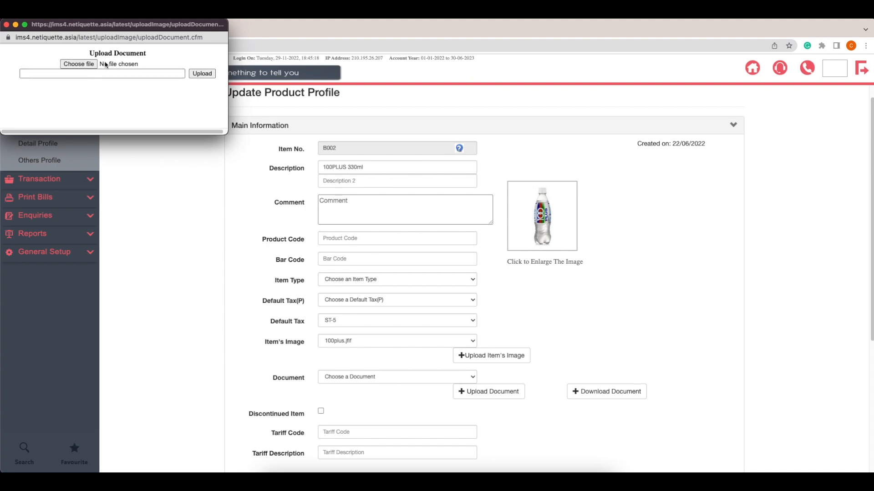
{"action": "left_click", "coordinate": [6, 24]}
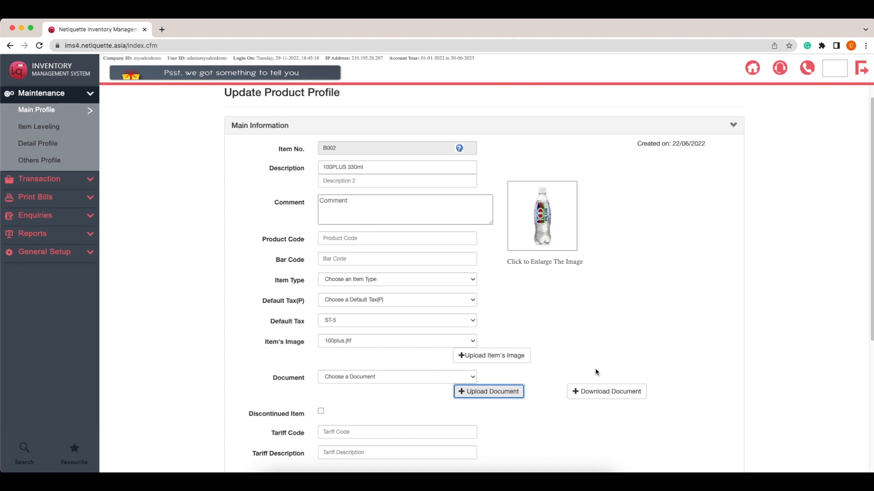
Expand the Product Information section and view the available brands without choosing one
{"action": "scroll", "coordinate": [595, 372], "scroll_direction": "down", "scroll_amount": 5}
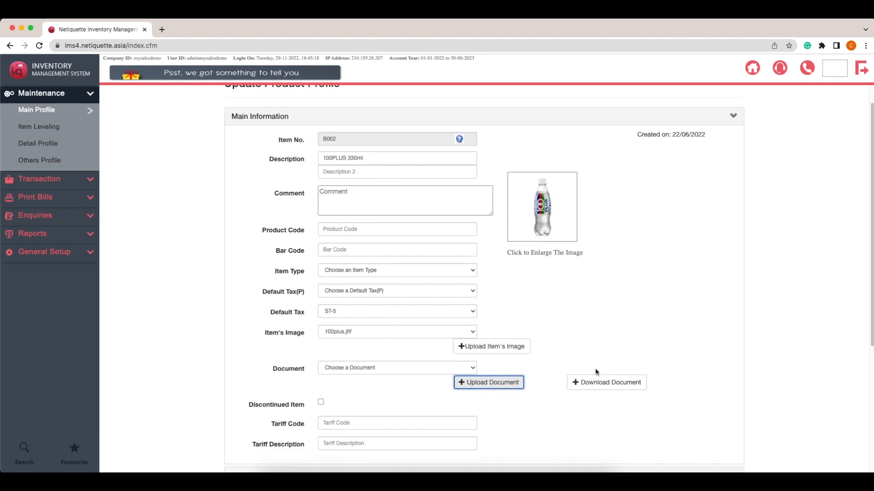
{"action": "left_click", "coordinate": [521, 283]}
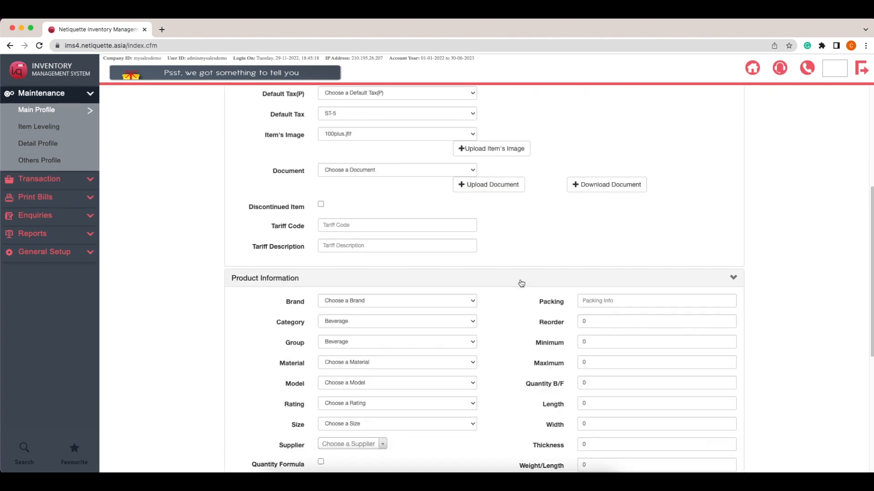
{"action": "scroll", "coordinate": [521, 283], "scroll_direction": "down", "scroll_amount": 4}
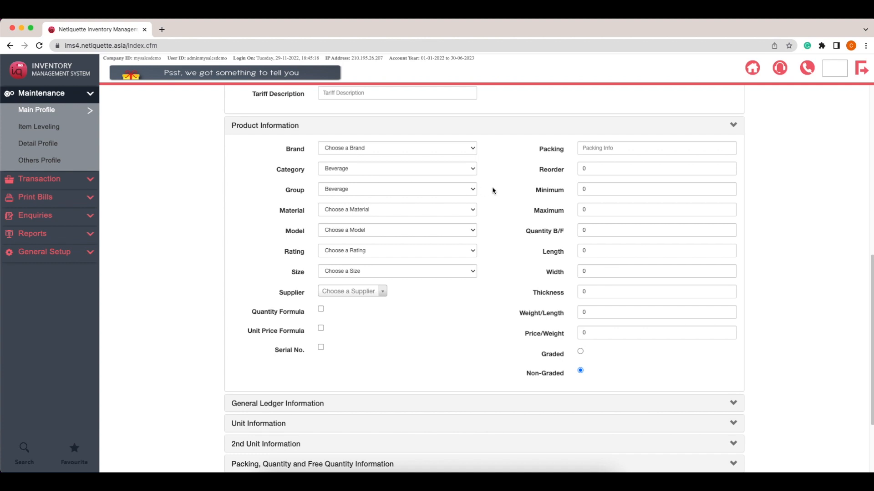
{"action": "left_click", "coordinate": [472, 150]}
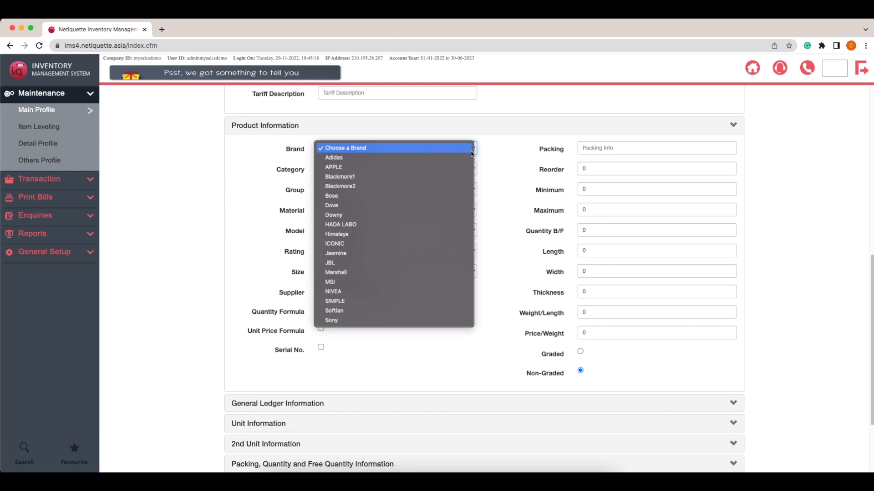
{"action": "left_click", "coordinate": [471, 153]}
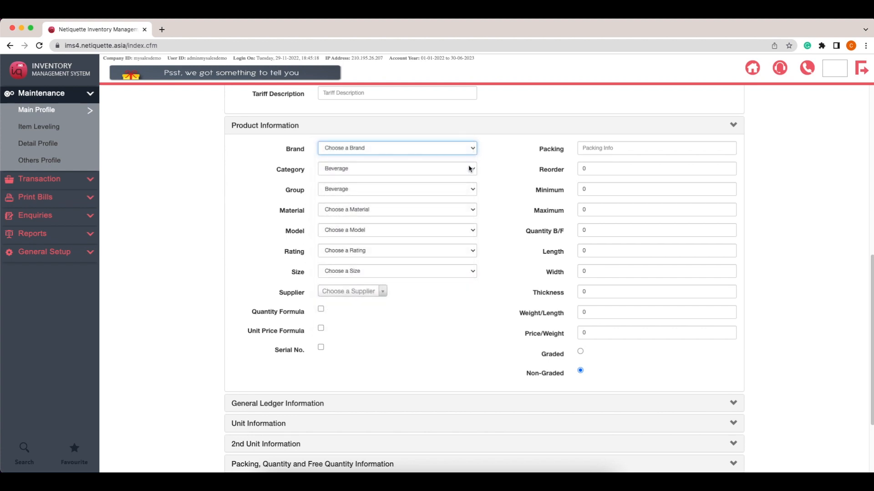
Reset the product's Category to Choose a Category and check the Material and Group choices
{"action": "left_click", "coordinate": [470, 168]}
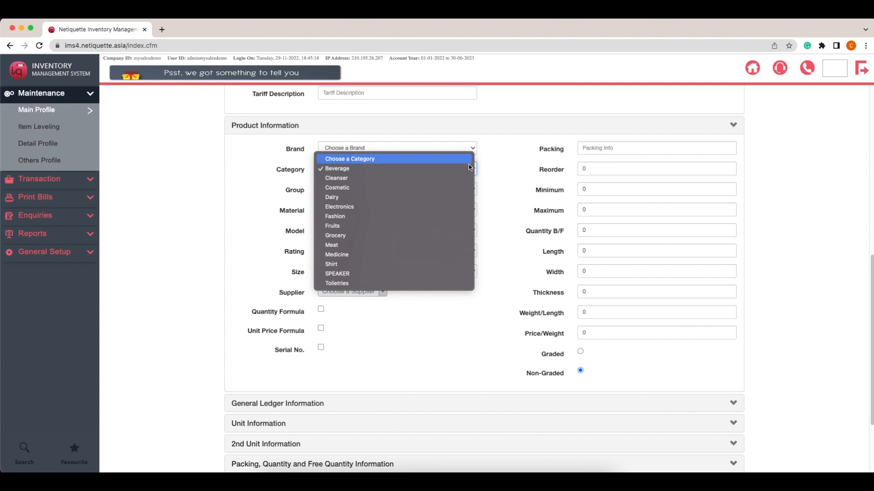
{"action": "left_click", "coordinate": [471, 160]}
{"action": "left_click", "coordinate": [472, 210]}
{"action": "left_click", "coordinate": [472, 210]}
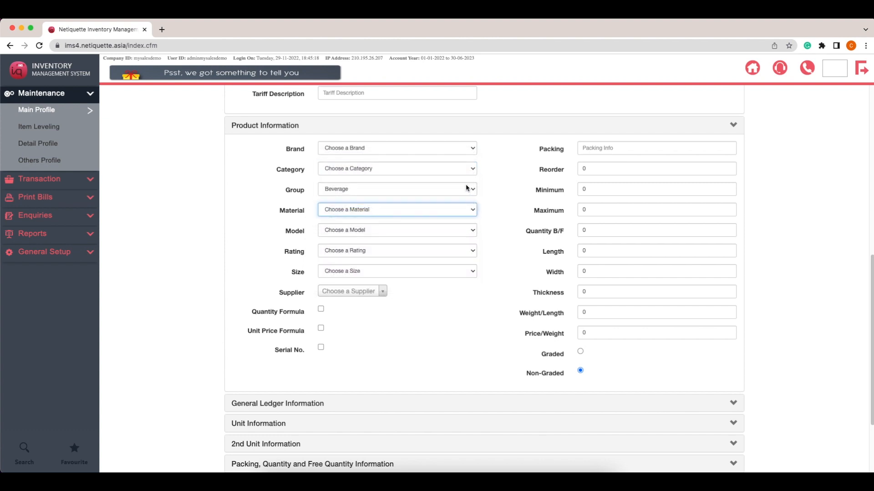
{"action": "left_click", "coordinate": [468, 188]}
{"action": "left_click", "coordinate": [466, 180]}
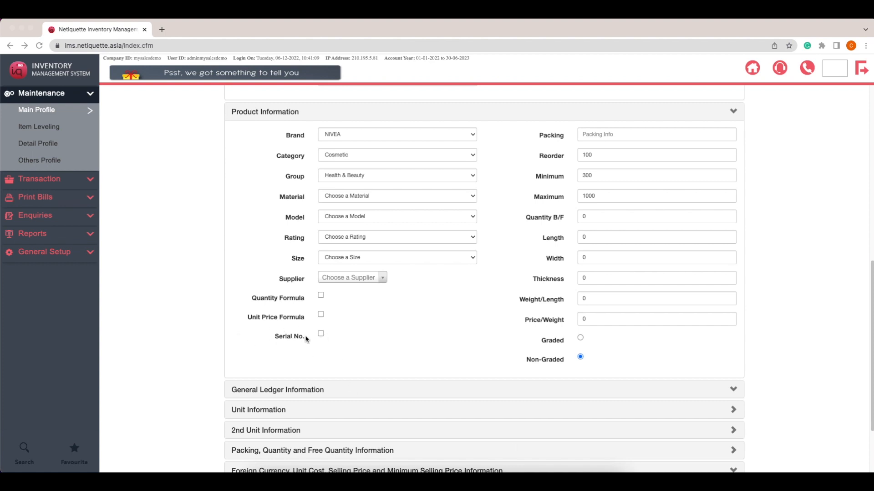
Turn the Serial No. option on and off again for the NIVEA product
{"action": "left_click", "coordinate": [321, 335]}
{"action": "left_click", "coordinate": [320, 335]}
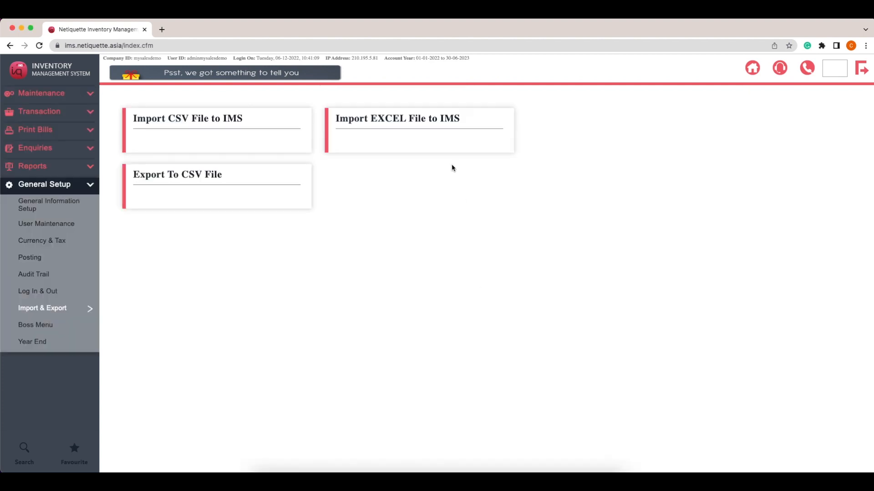
Open Import EXCEL File to IMS
{"action": "left_click", "coordinate": [452, 145]}
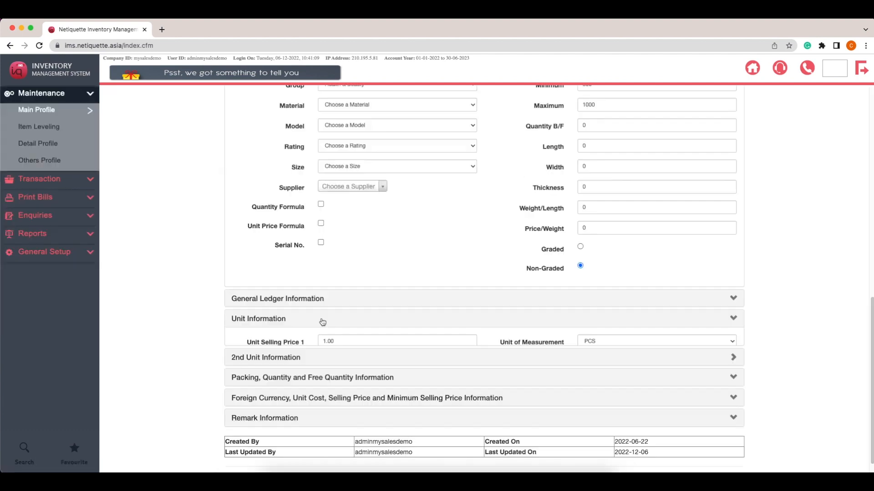
Expand the NIVEA product's Unit Information section and review its selling prices, unit of measurement and cost price
{"action": "left_click", "coordinate": [321, 319]}
{"action": "scroll", "coordinate": [401, 278], "scroll_direction": "down", "scroll_amount": 3}
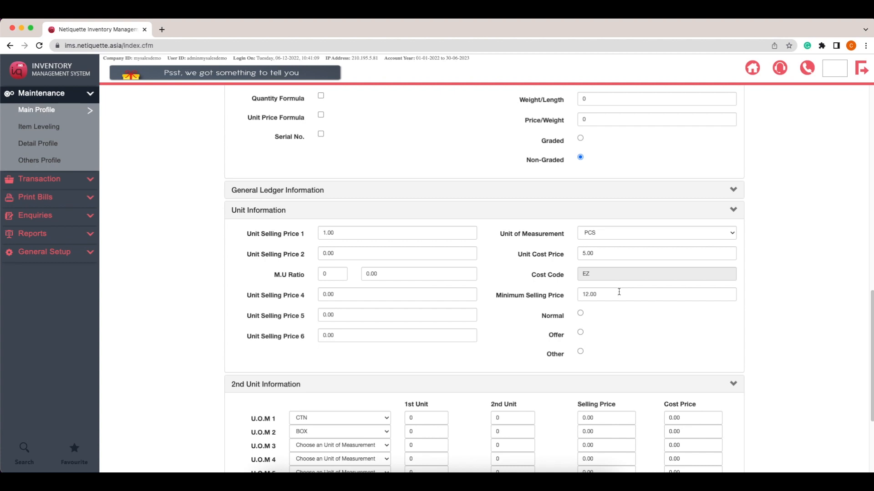
In 2nd Unit Information, set U.O.M 1 (CTN) to 1st Unit 12, 2nd Unit 1 and Selling Price 10
{"action": "scroll", "coordinate": [619, 292], "scroll_direction": "down", "scroll_amount": 3}
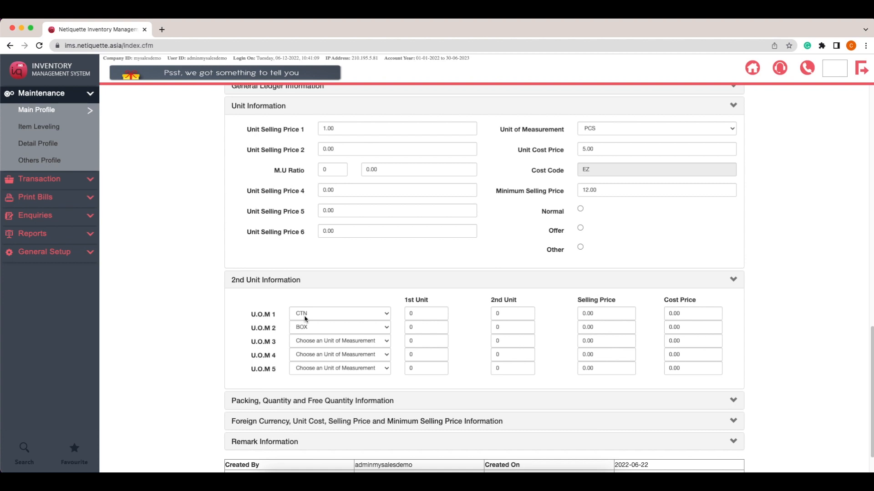
{"action": "left_click", "coordinate": [428, 314]}
{"action": "key", "text": "BackSpace"}
{"action": "type", "text": "12"}
{"action": "left_click", "coordinate": [507, 314]}
{"action": "type", "text": "1"}
{"action": "left_click", "coordinate": [474, 313]}
{"action": "left_click_drag", "start_coordinate": [599, 313], "coordinate": [581, 312]}
{"action": "type", "text": "10"}
Expand the product's foreign currency pricing section and check the currency choices for Foreign Currency 1
{"action": "left_click", "coordinate": [510, 385]}
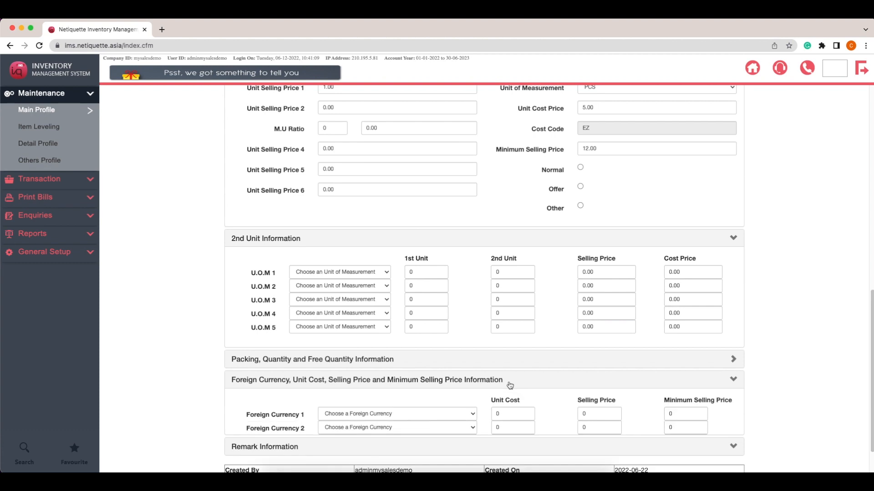
{"action": "scroll", "coordinate": [496, 346], "scroll_direction": "down", "scroll_amount": 4}
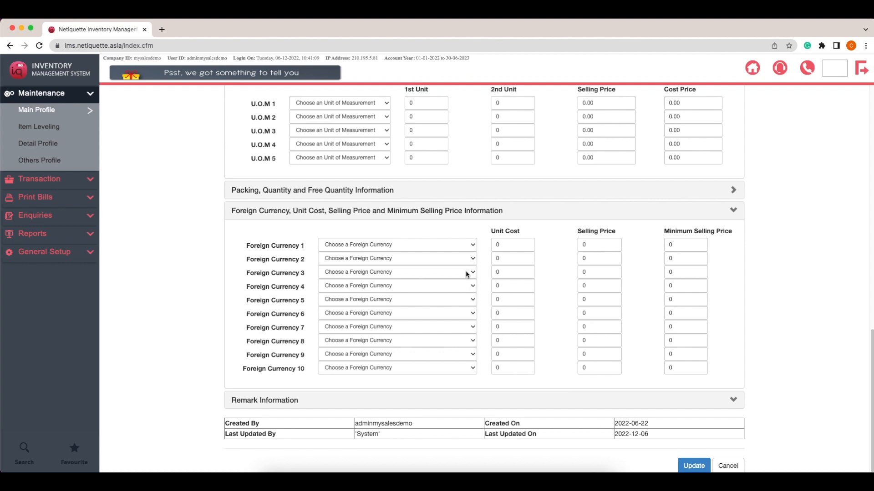
{"action": "left_click", "coordinate": [464, 247]}
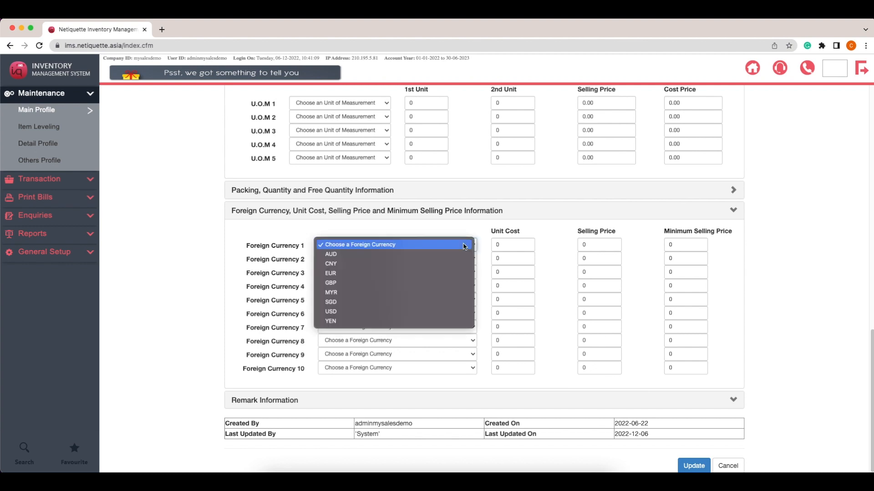
{"action": "left_click", "coordinate": [463, 247]}
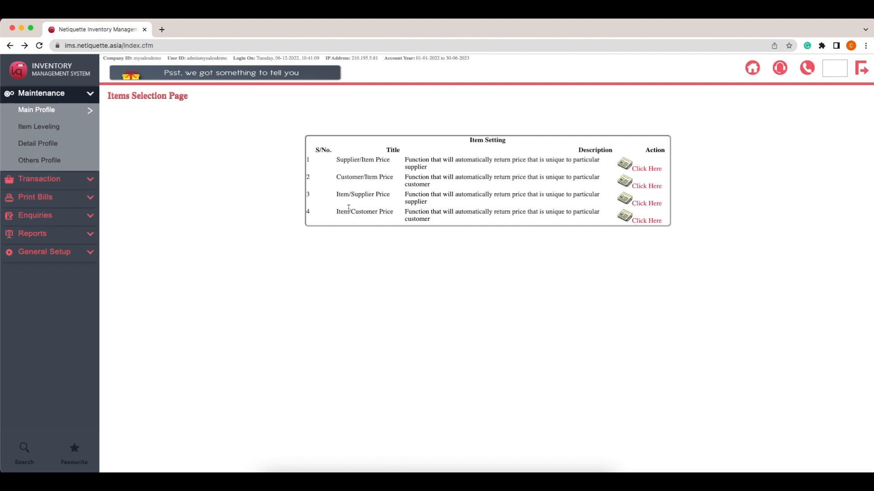
Open the Item/Customer recommended prices of item H001 MSI Laptop and open a customer's price entry for editing
{"action": "left_click", "coordinate": [649, 221]}
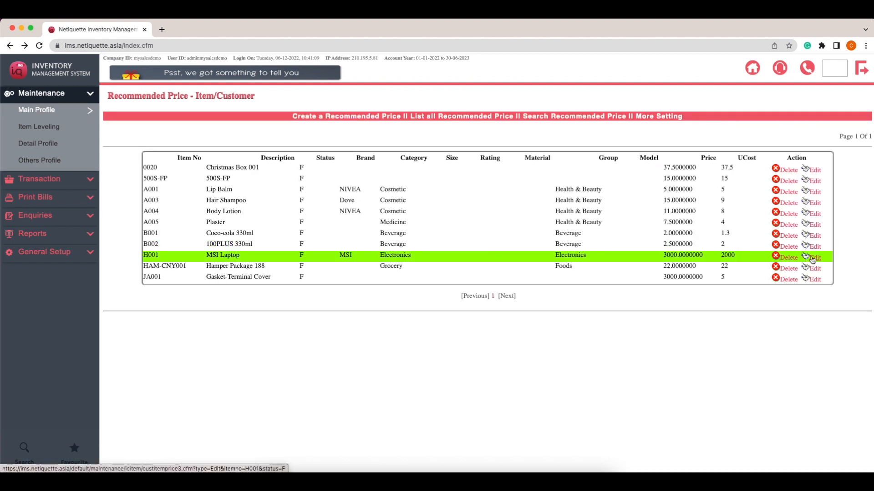
{"action": "left_click", "coordinate": [812, 258]}
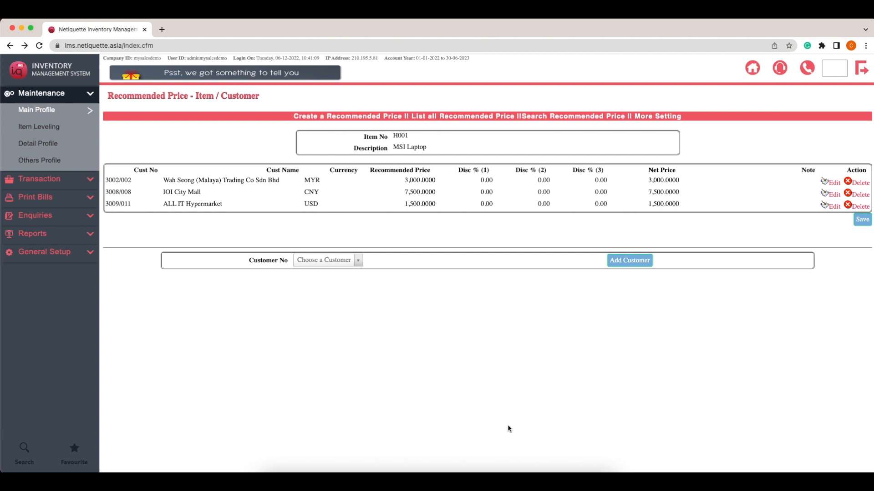
{"action": "left_click", "coordinate": [832, 207]}
{"action": "left_click", "coordinate": [457, 273]}
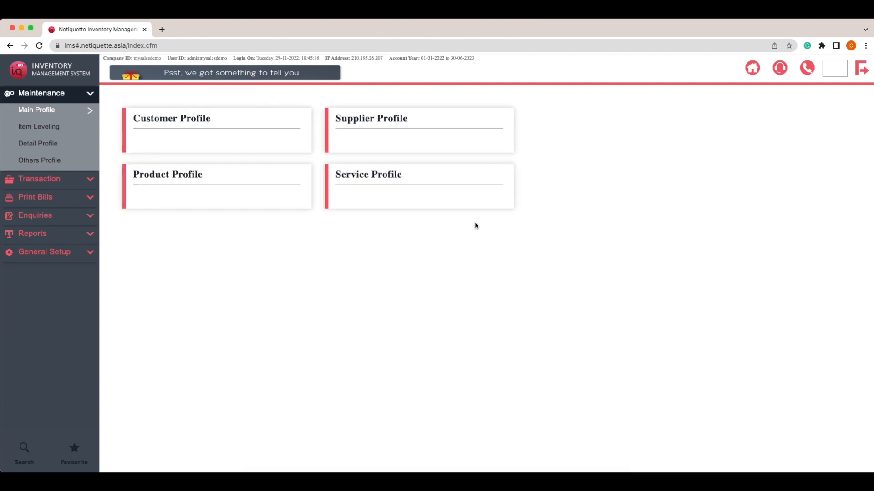
Open the Service Profile list, view the blank Create Service Profile form and return to the list
{"action": "left_click", "coordinate": [419, 195]}
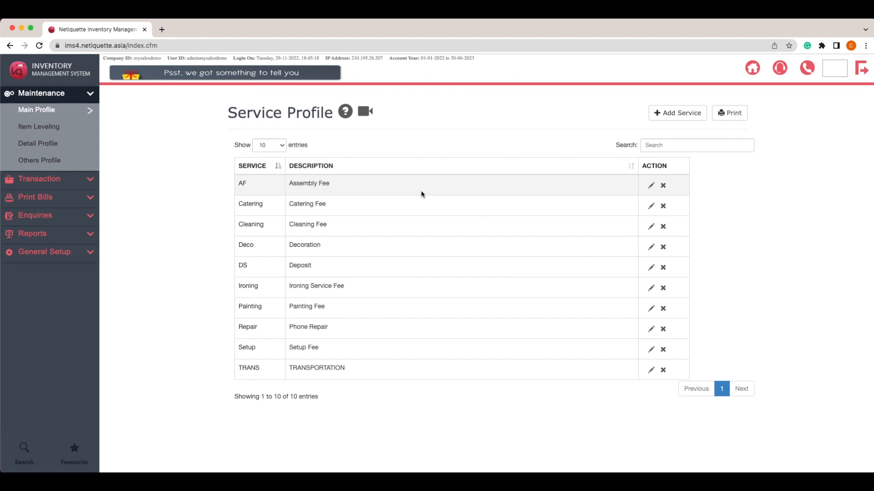
{"action": "left_click", "coordinate": [685, 114]}
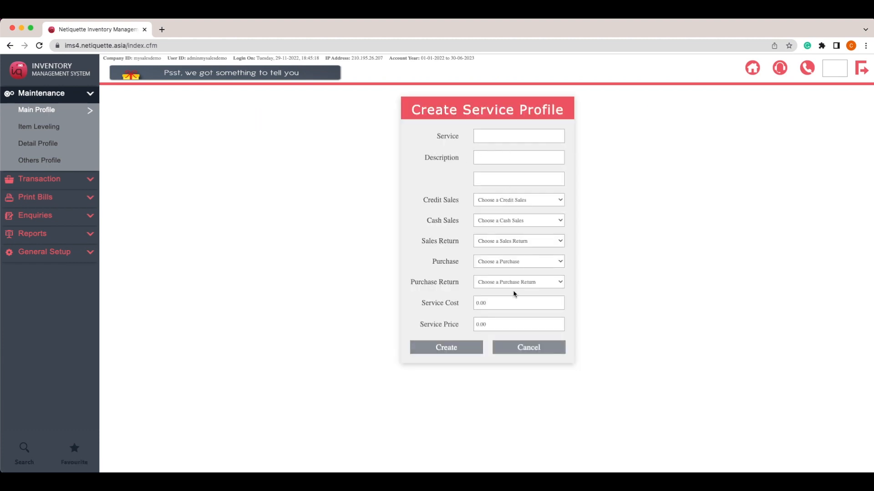
{"action": "left_click", "coordinate": [10, 45]}
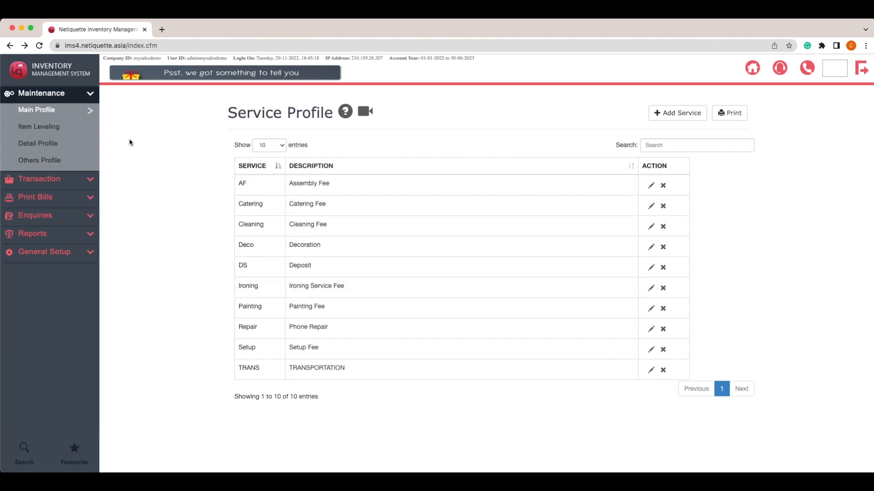
Open the Collection Address Profile and view the details of the MLK (AEON) collection address
{"action": "left_click", "coordinate": [48, 145]}
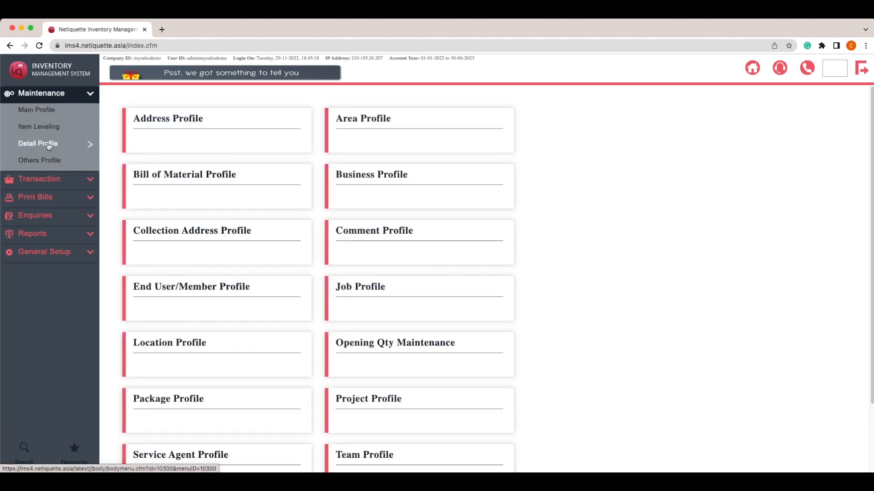
{"action": "left_click", "coordinate": [225, 236]}
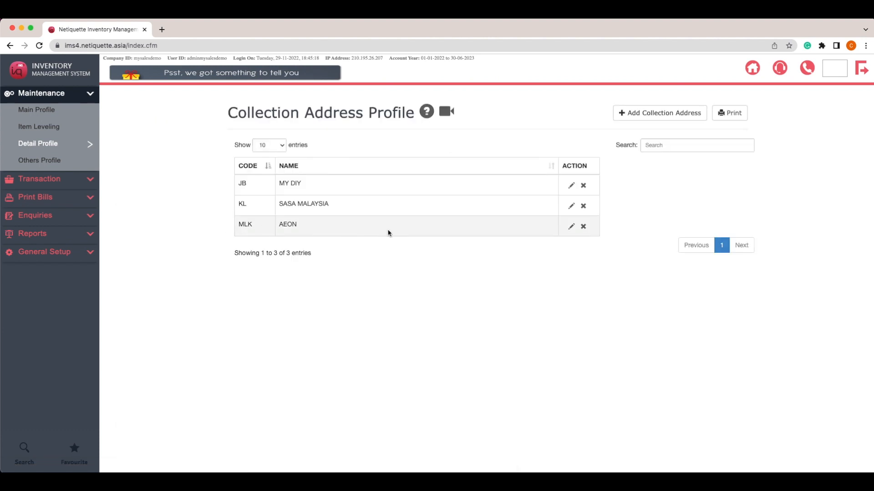
{"action": "left_click", "coordinate": [569, 228]}
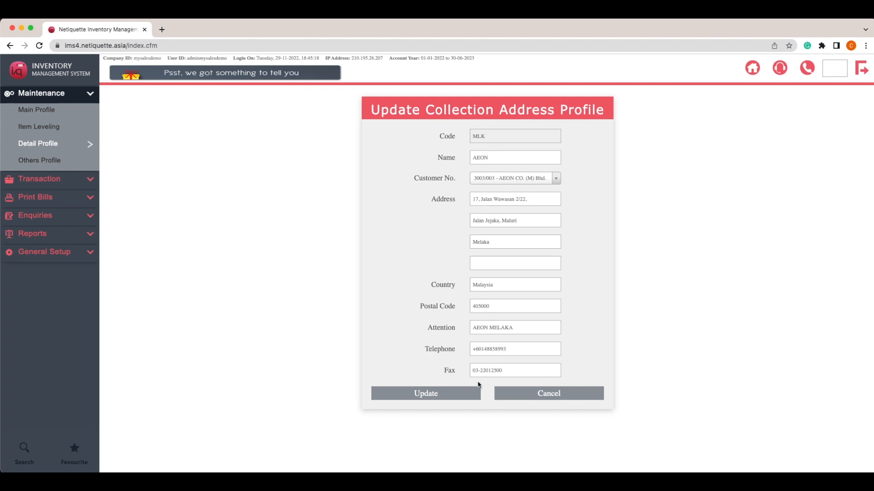
Open the Comment Profile and view the Product Information comment's details
{"action": "left_click", "coordinate": [38, 145]}
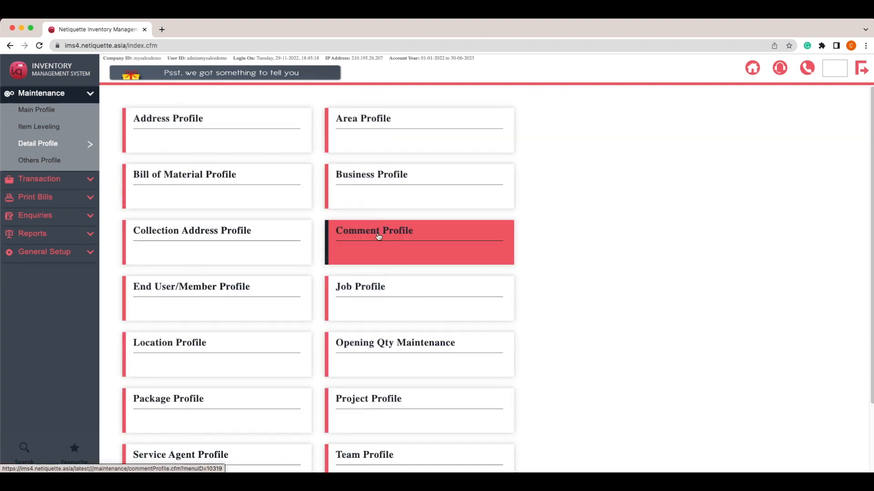
{"action": "left_click", "coordinate": [378, 236]}
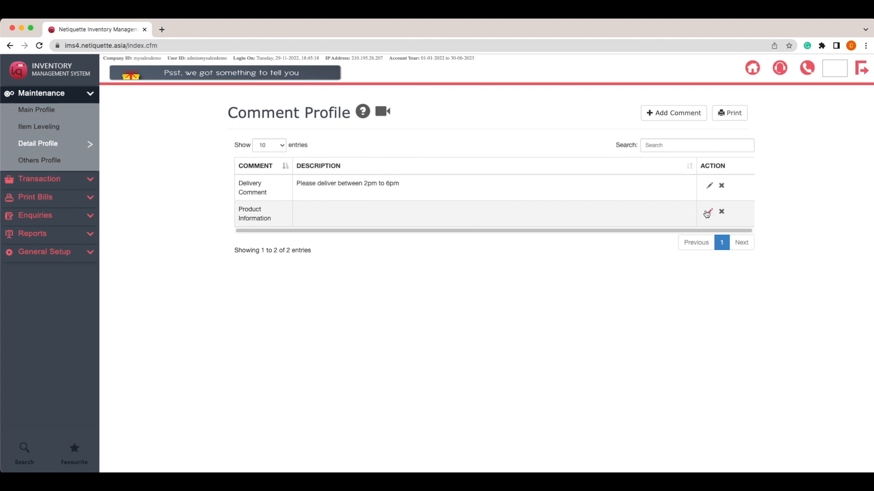
{"action": "left_click", "coordinate": [707, 212]}
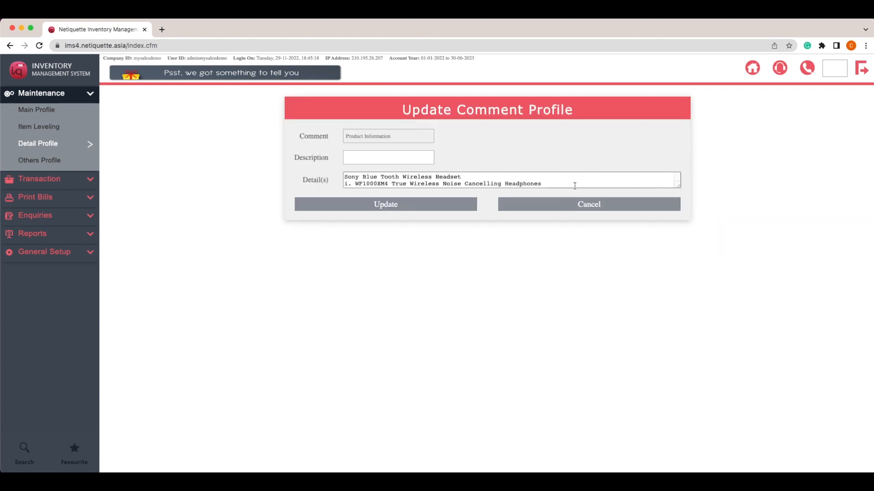
Open the Location Profile from the detail profiles and review the listed locations
{"action": "left_click", "coordinate": [79, 143]}
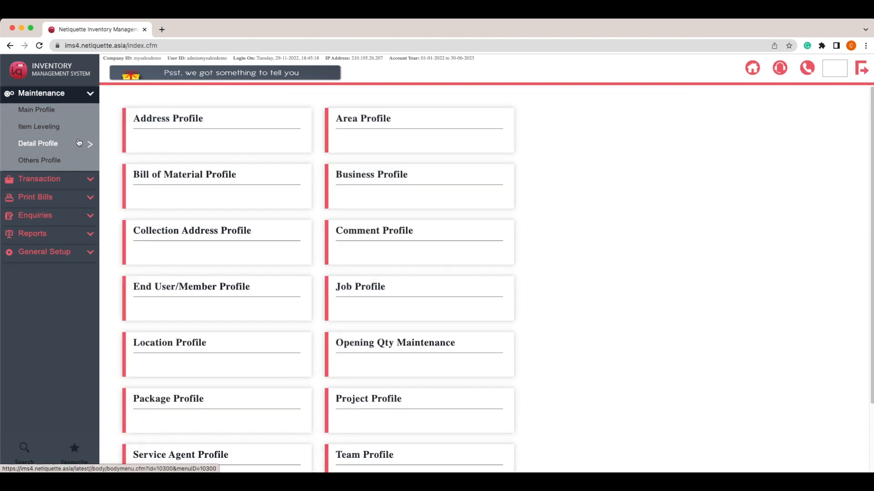
{"action": "scroll", "coordinate": [326, 195], "scroll_direction": "down", "scroll_amount": 2}
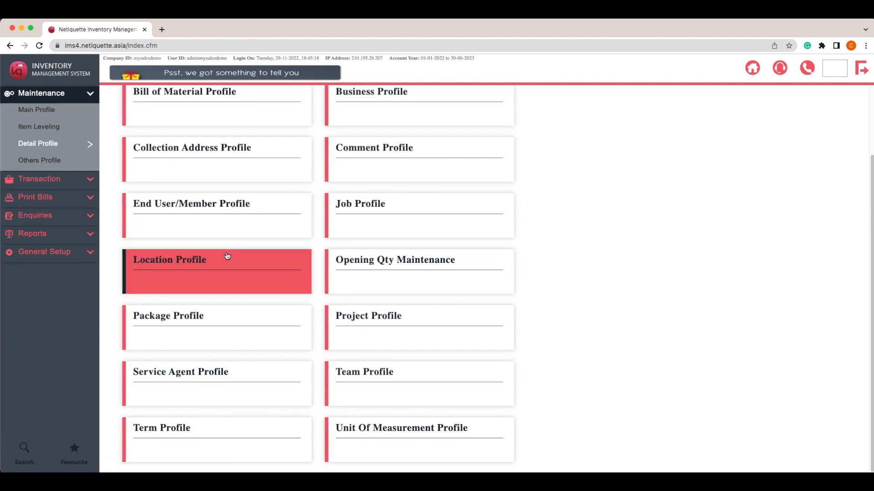
{"action": "left_click", "coordinate": [223, 258]}
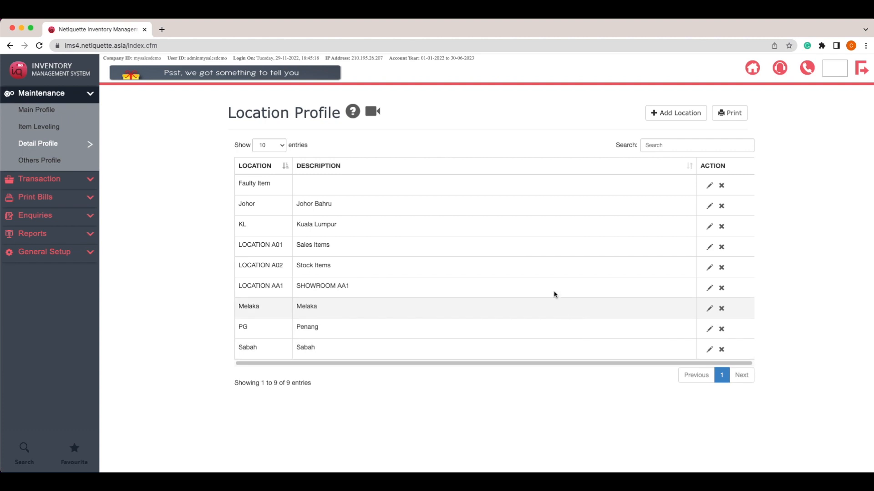
Open the bill of material HAM-CNY001, B.O.M No 2022, for editing and check the items that can be added
{"action": "left_click", "coordinate": [72, 149]}
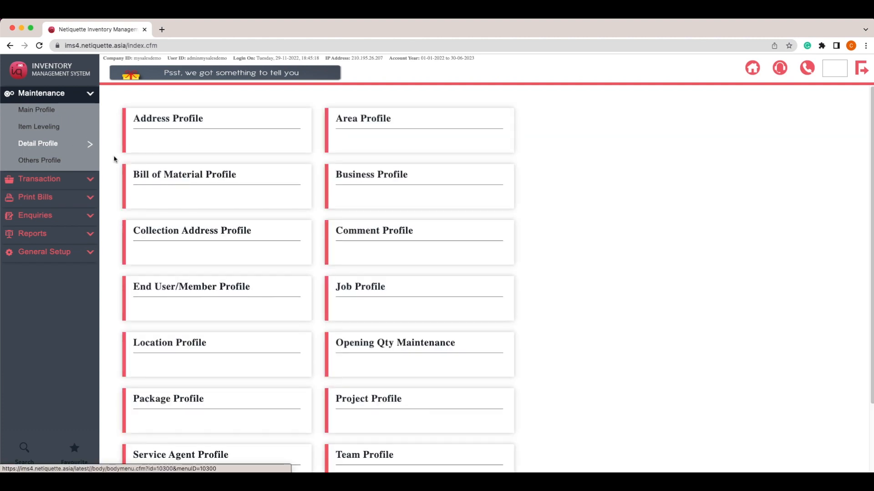
{"action": "left_click", "coordinate": [269, 190]}
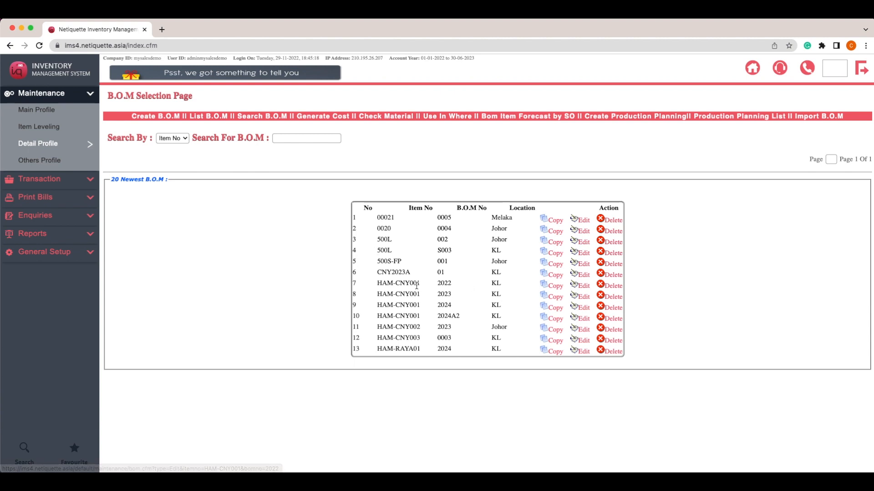
{"action": "left_click", "coordinate": [577, 286]}
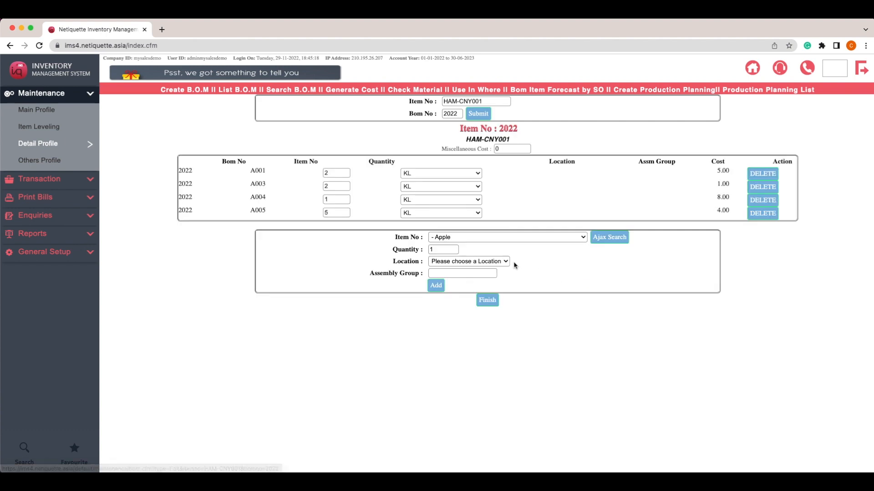
{"action": "left_click", "coordinate": [449, 238]}
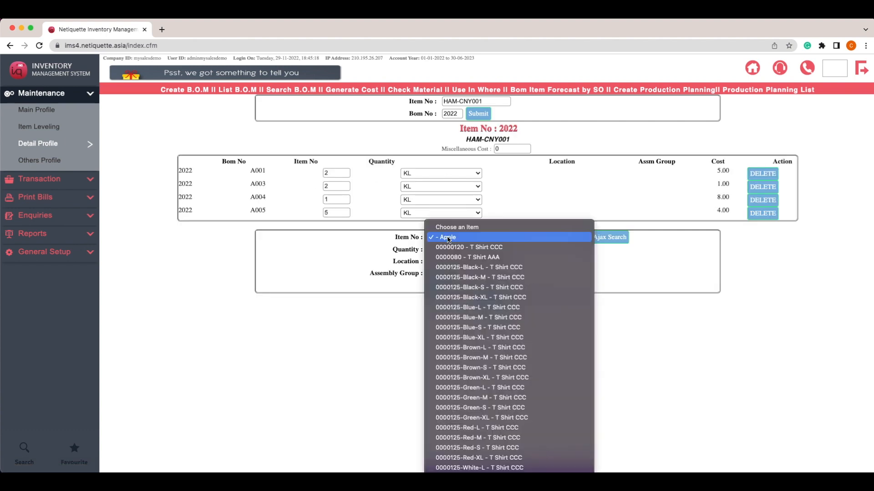
{"action": "left_click", "coordinate": [382, 266]}
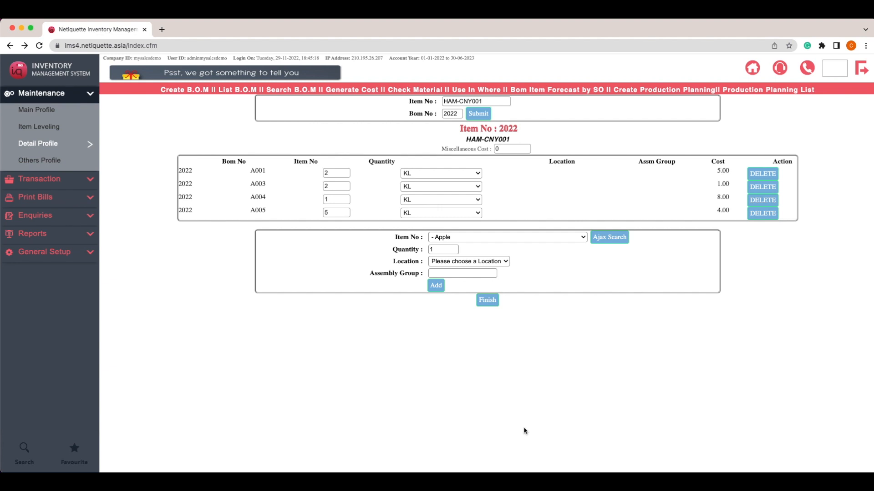
Open Generate Cost for the bills of material, check the Item No From choices and submit the form
{"action": "left_click", "coordinate": [336, 89]}
{"action": "left_click", "coordinate": [533, 135]}
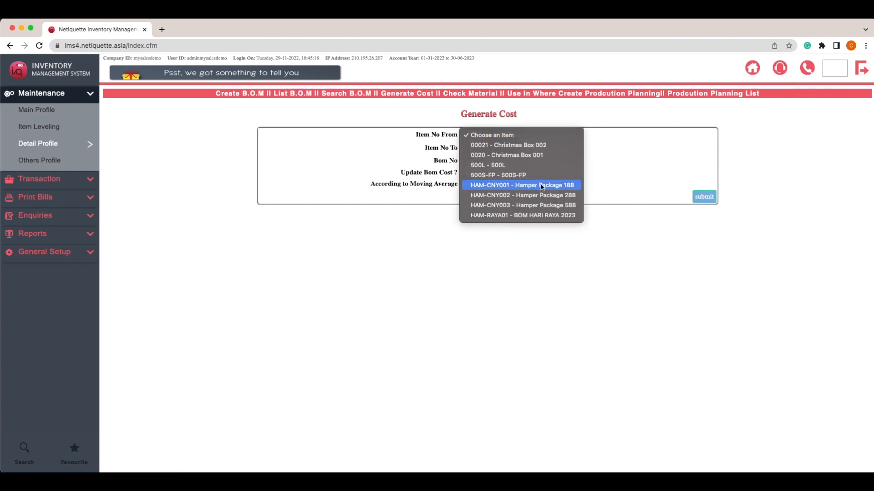
{"action": "left_click", "coordinate": [542, 187]}
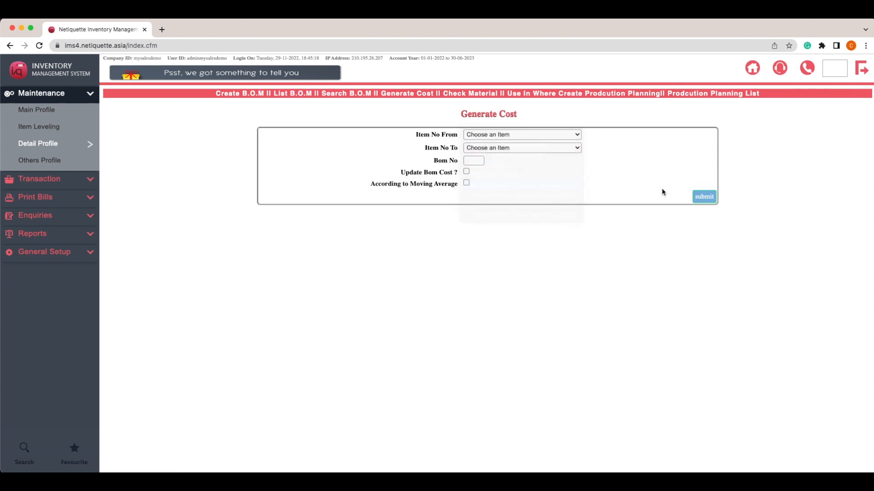
{"action": "left_click", "coordinate": [704, 197]}
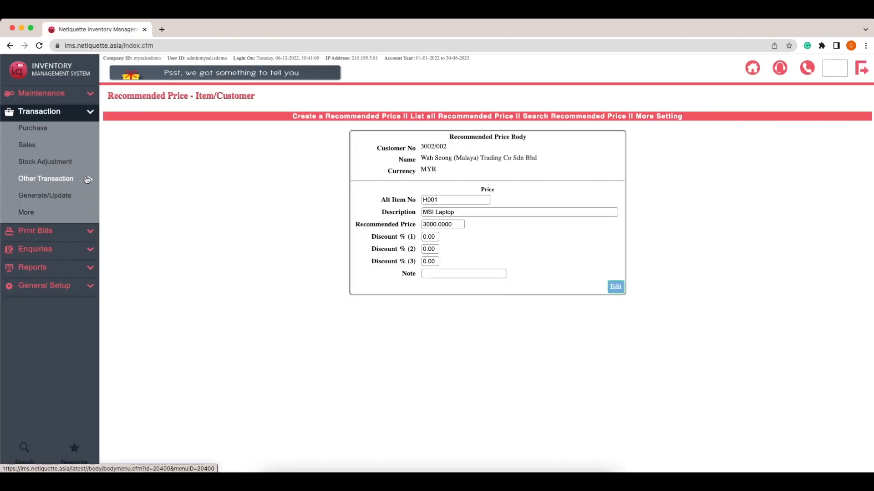
Start a new sales quotation and set its Quotation Date to 08/12/2022
{"action": "left_click", "coordinate": [81, 147]}
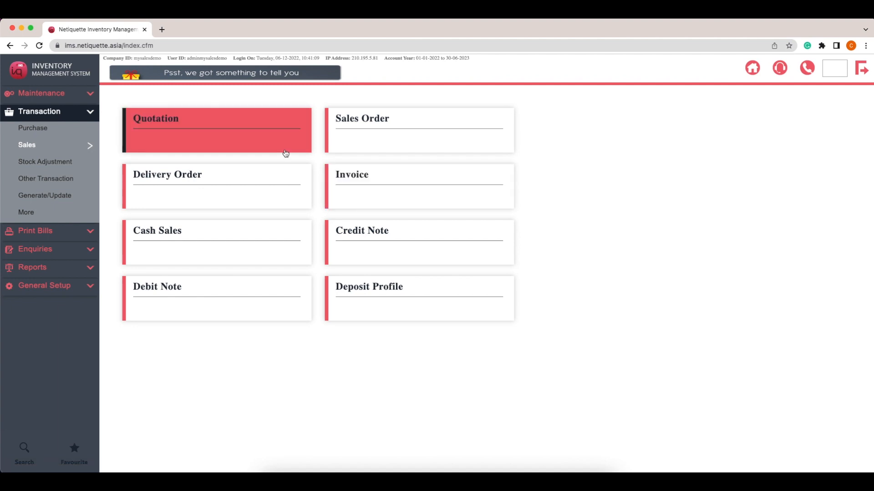
{"action": "left_click", "coordinate": [194, 126]}
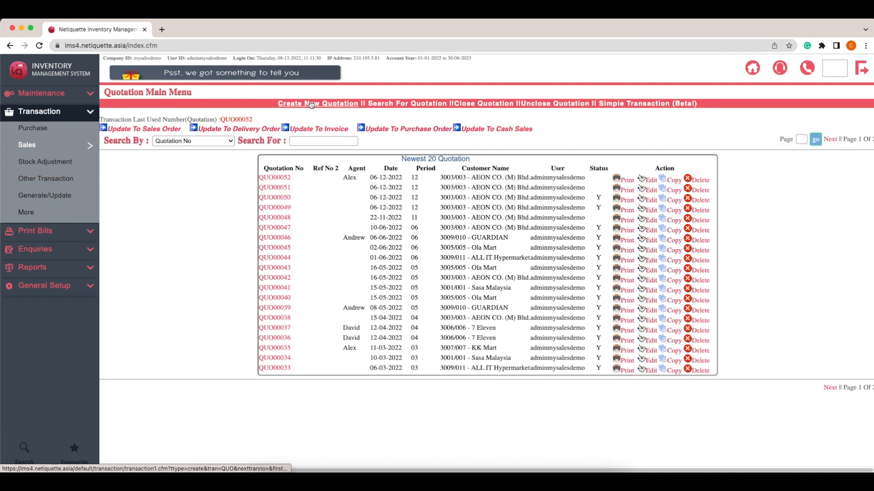
{"action": "left_click", "coordinate": [311, 104]}
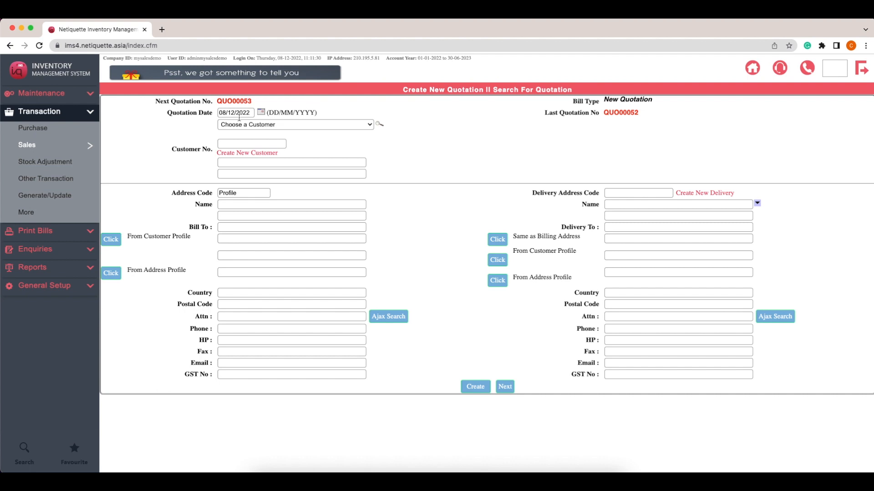
{"action": "left_click", "coordinate": [261, 112]}
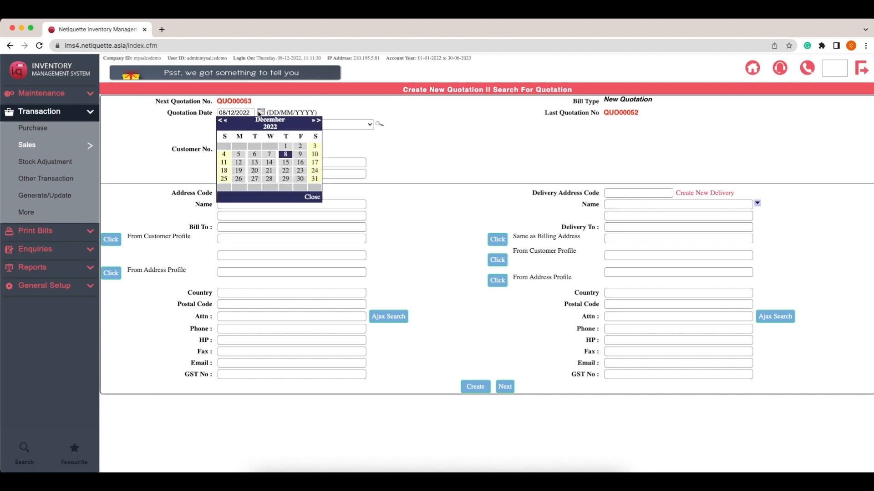
{"action": "left_click", "coordinate": [287, 155]}
Choose AEON CO. (M) Bhd. as the quotation's customer and make the delivery address the same as the billing address
{"action": "left_click", "coordinate": [324, 128]}
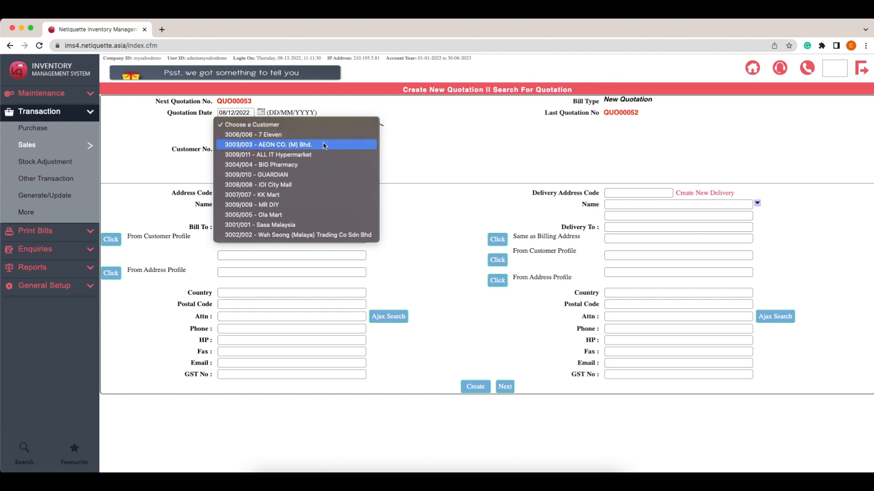
{"action": "left_click", "coordinate": [324, 145]}
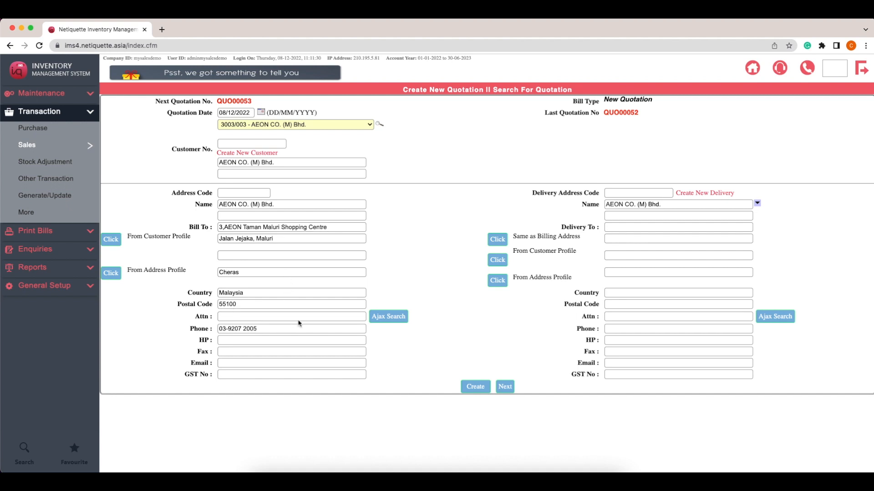
{"action": "left_click", "coordinate": [496, 241]}
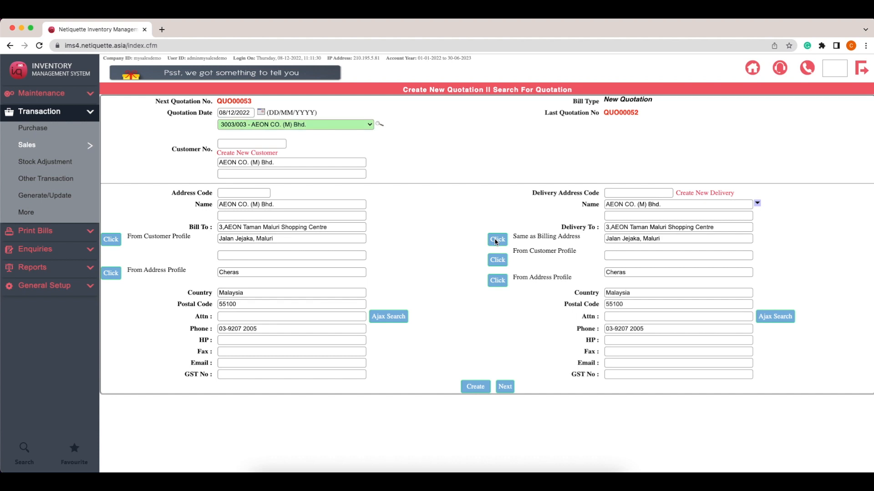
Look up delivery addresses from the address profile, view the new address form, and select Jusco Midvalley as the delivery address
{"action": "left_click", "coordinate": [498, 281]}
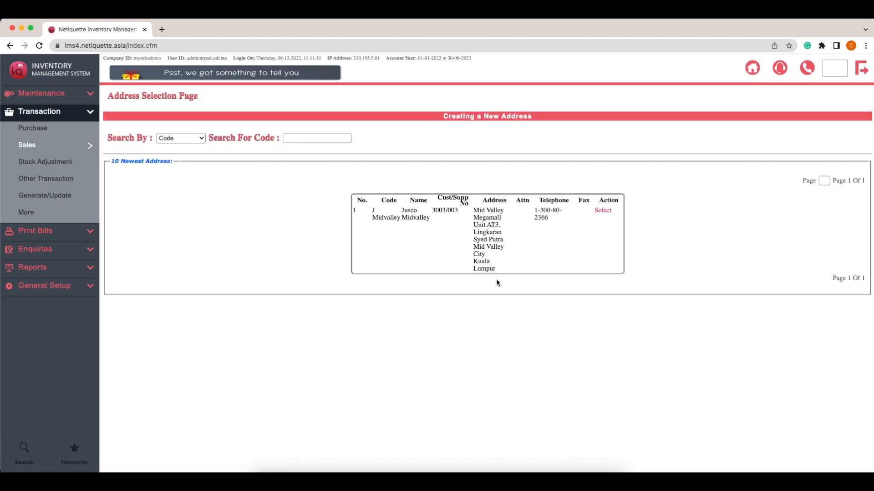
{"action": "left_click", "coordinate": [481, 118]}
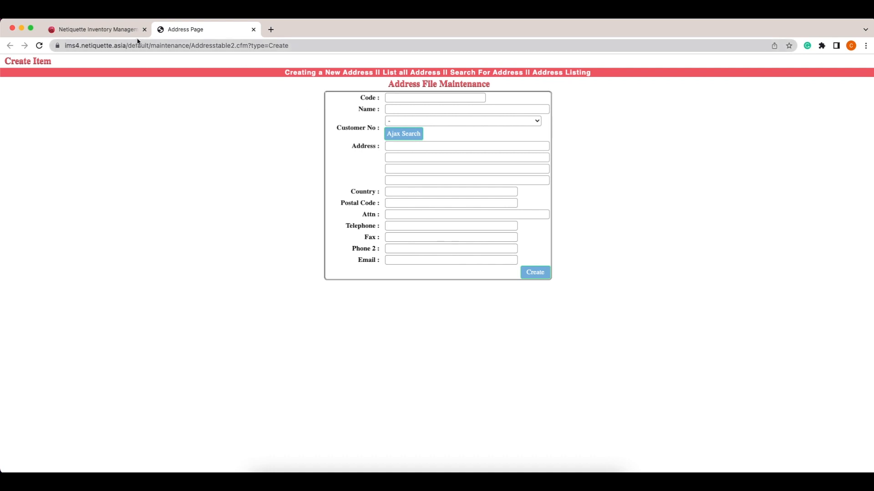
{"action": "left_click", "coordinate": [114, 37]}
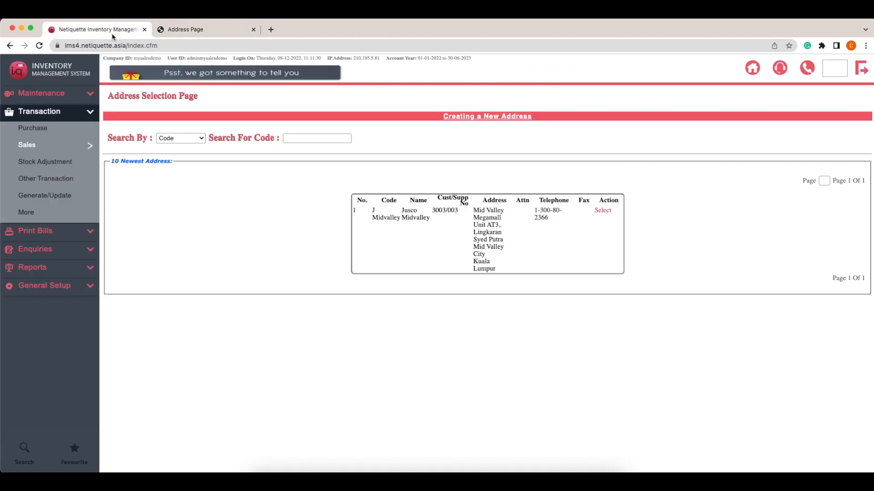
{"action": "left_click", "coordinate": [595, 212]}
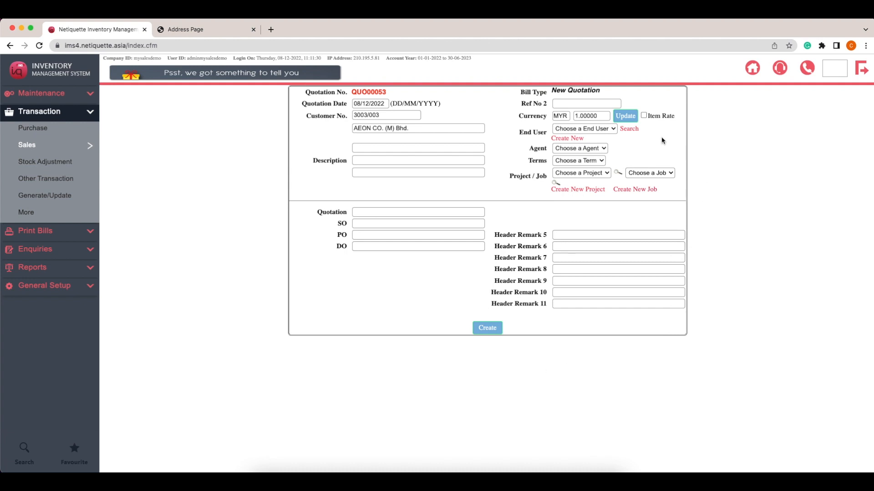
Assign the first listed agent and project CNY to the quotation, and create it
{"action": "left_click", "coordinate": [607, 147]}
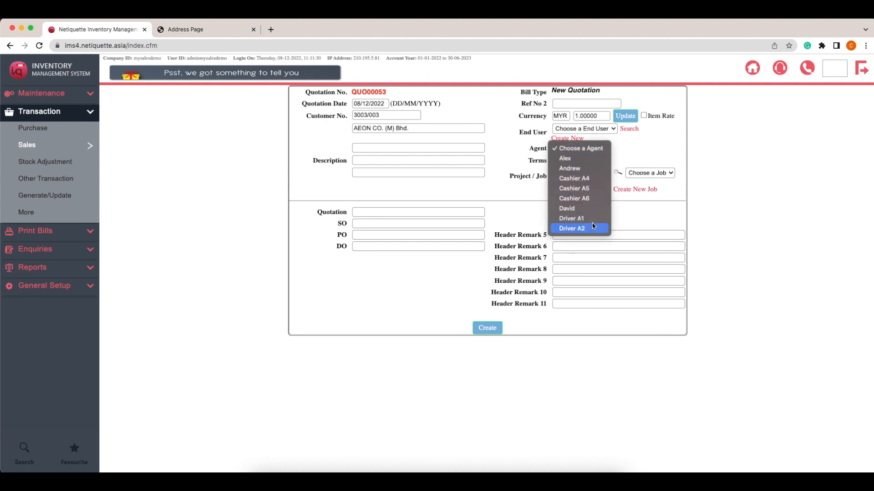
{"action": "left_click", "coordinate": [590, 159]}
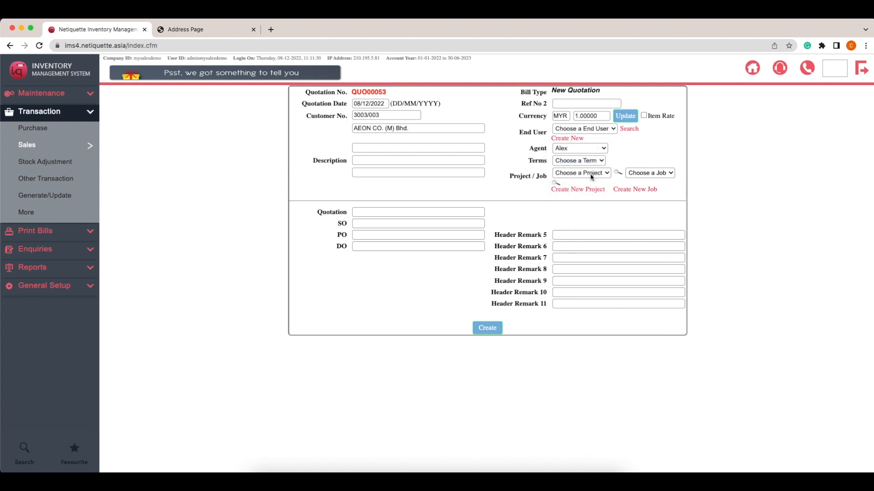
{"action": "left_click", "coordinate": [591, 173]}
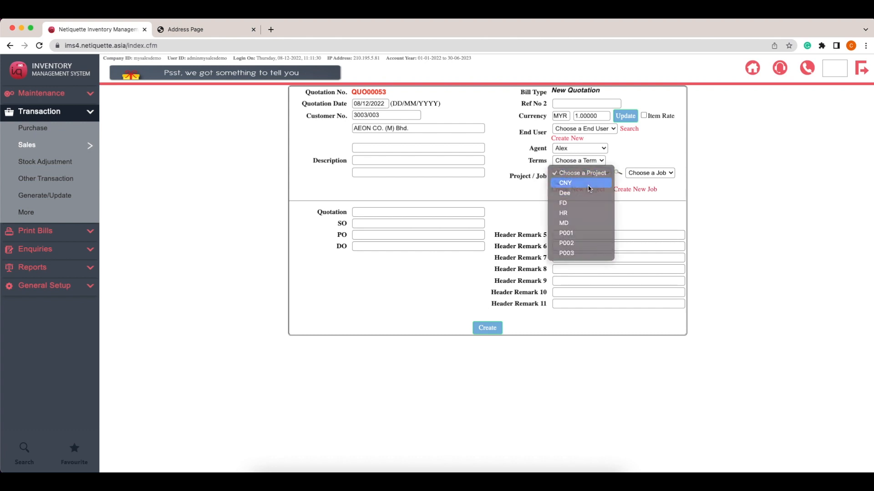
{"action": "left_click", "coordinate": [588, 185]}
{"action": "left_click", "coordinate": [499, 331]}
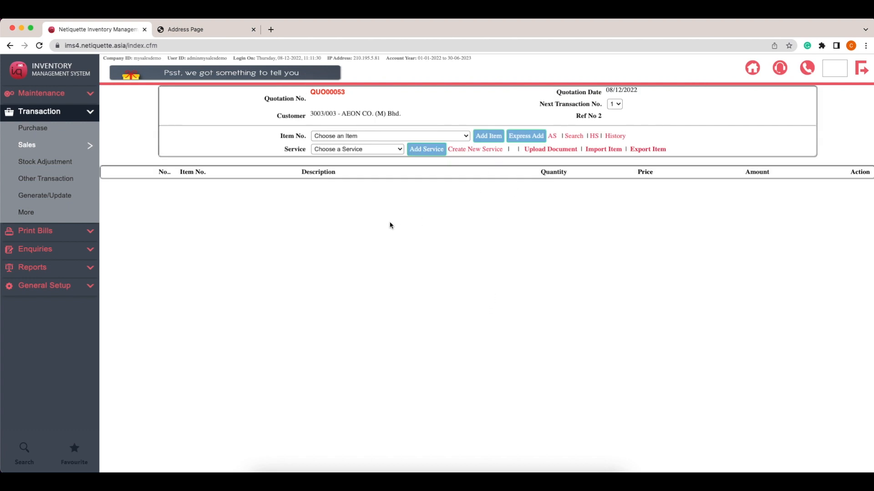
Start adding item H001 - MSI Laptop to the quotation with KL - Kuala Lumpur as its location
{"action": "left_click", "coordinate": [461, 138]}
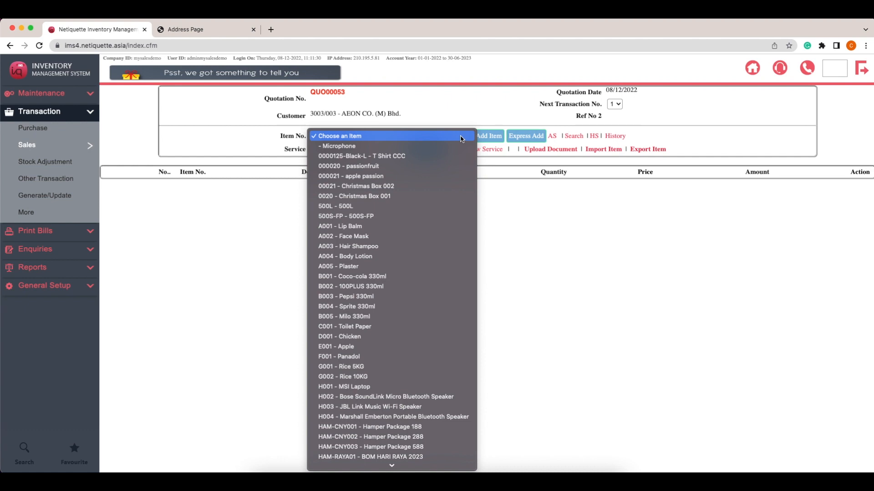
{"action": "left_click", "coordinate": [411, 388]}
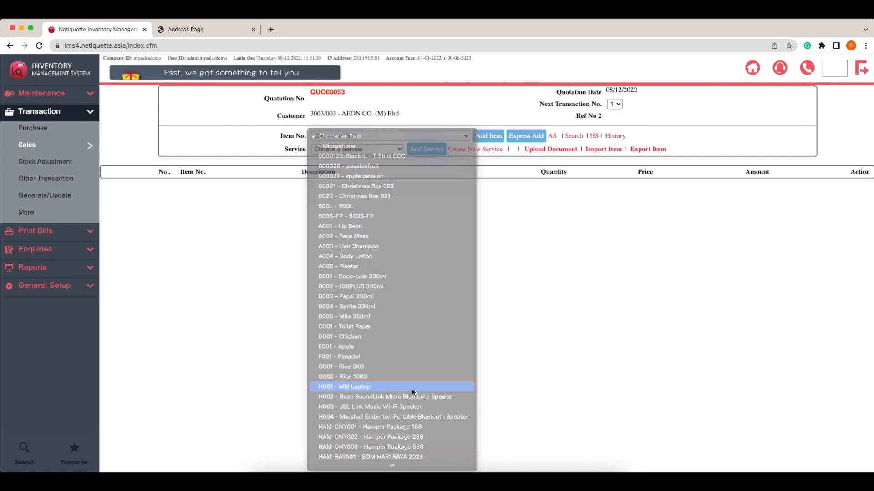
{"action": "left_click", "coordinate": [489, 137]}
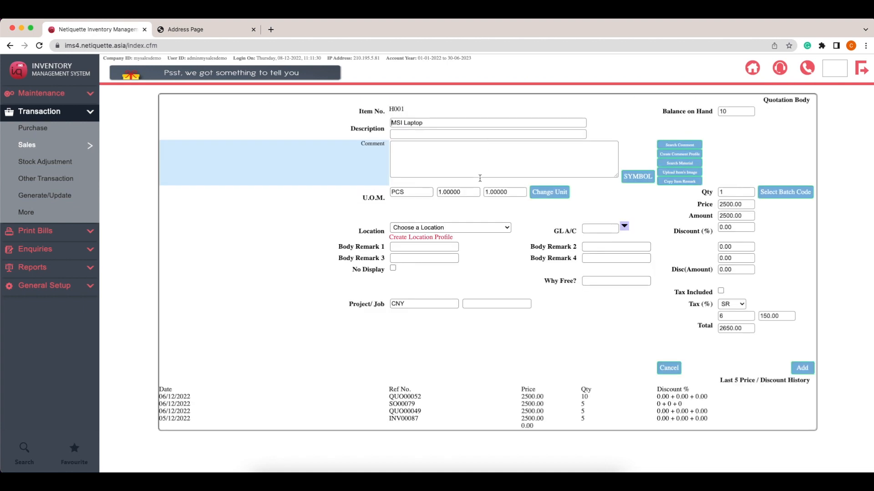
{"action": "left_click", "coordinate": [464, 228]}
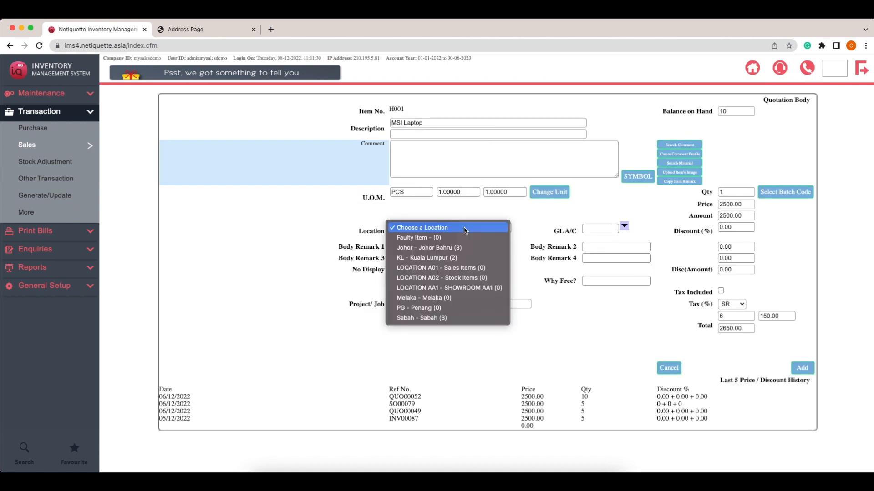
{"action": "left_click", "coordinate": [467, 258]}
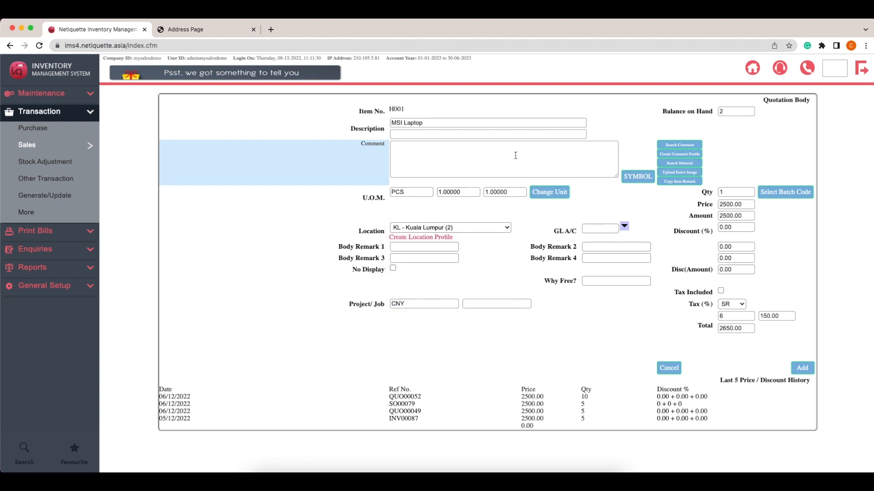
Insert the Delivery Comment "Please deliver between 2pm to 6pm", set the laptop quantity to 5 and add the item
{"action": "left_click", "coordinate": [665, 145]}
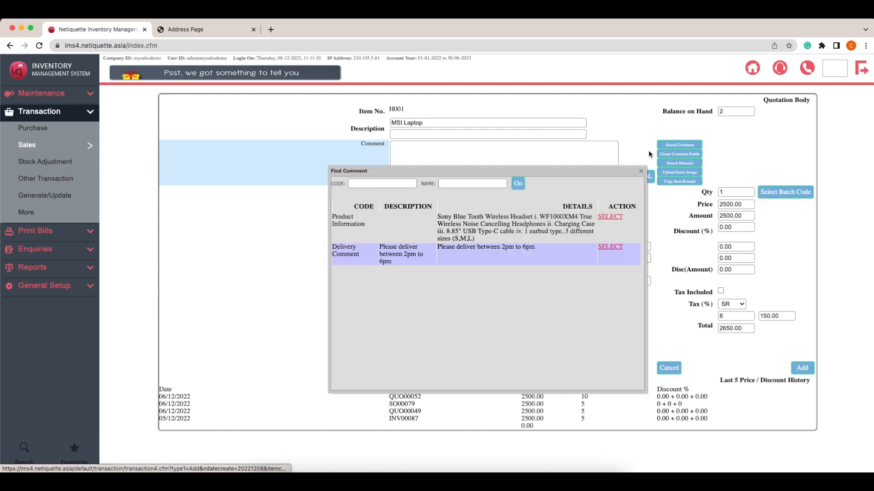
{"action": "left_click", "coordinate": [603, 248]}
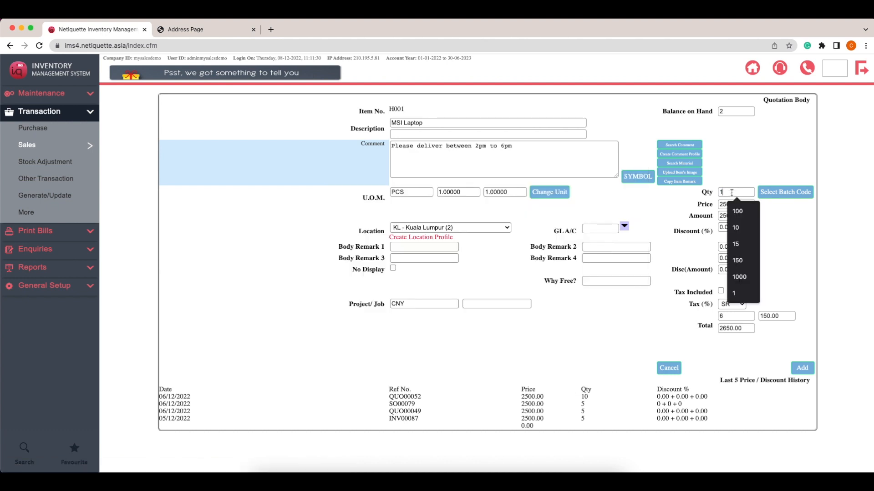
{"action": "type", "text": "5"}
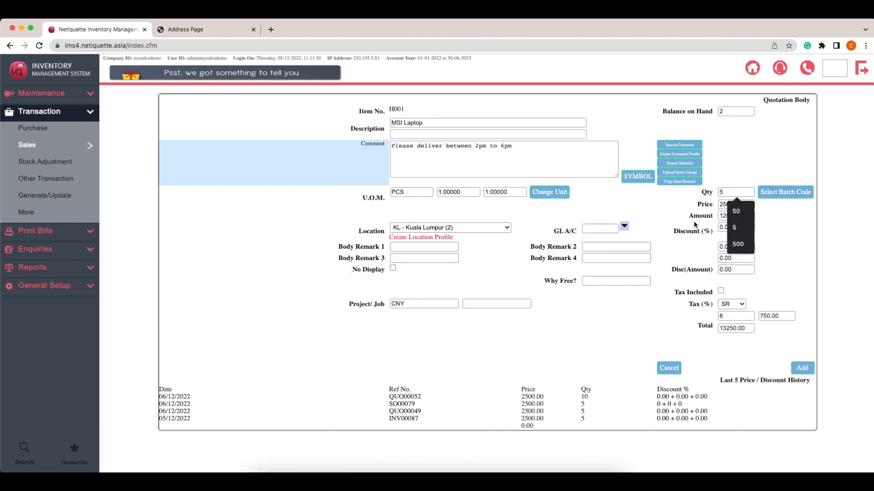
{"action": "left_click", "coordinate": [808, 370]}
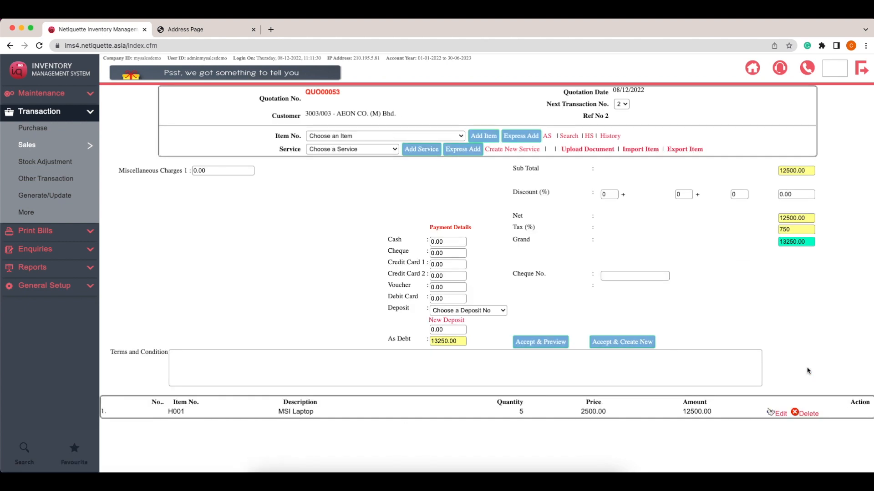
Add item G001 - Rice 5KG to the quotation with location KL - Kuala Lumpur and quantity 10
{"action": "left_click", "coordinate": [418, 135]}
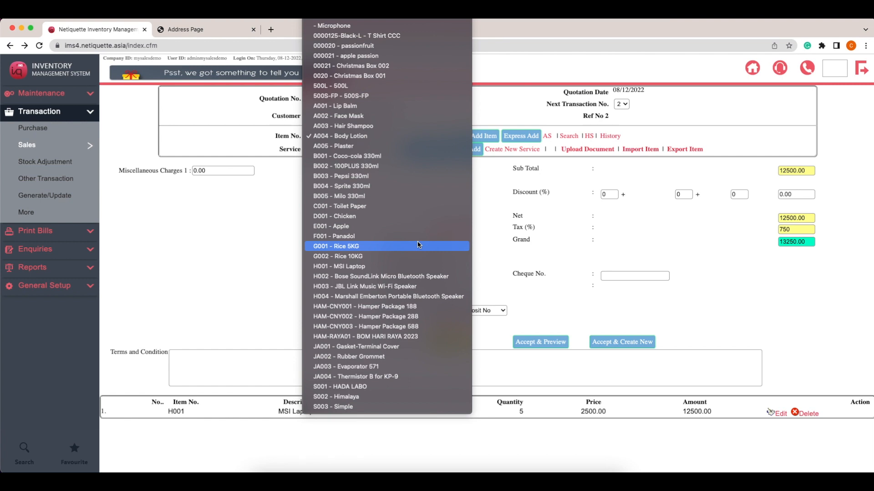
{"action": "left_click", "coordinate": [419, 246]}
{"action": "left_click", "coordinate": [478, 137]}
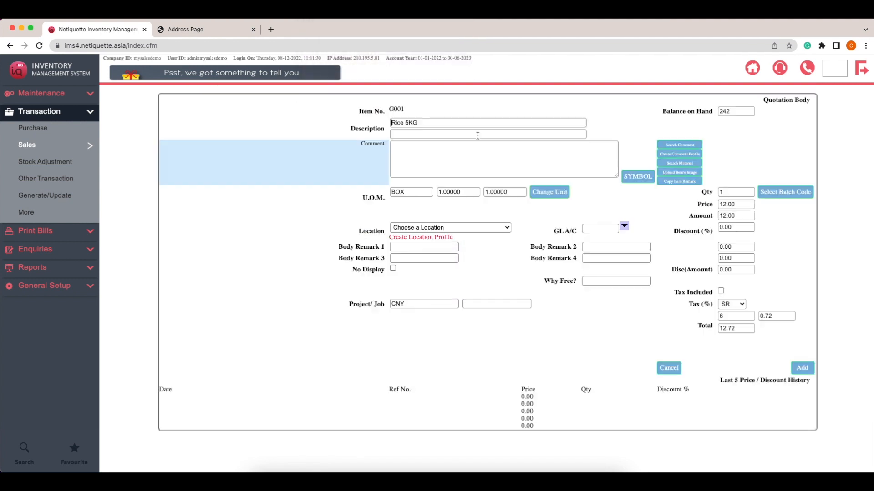
{"action": "left_click", "coordinate": [458, 226]}
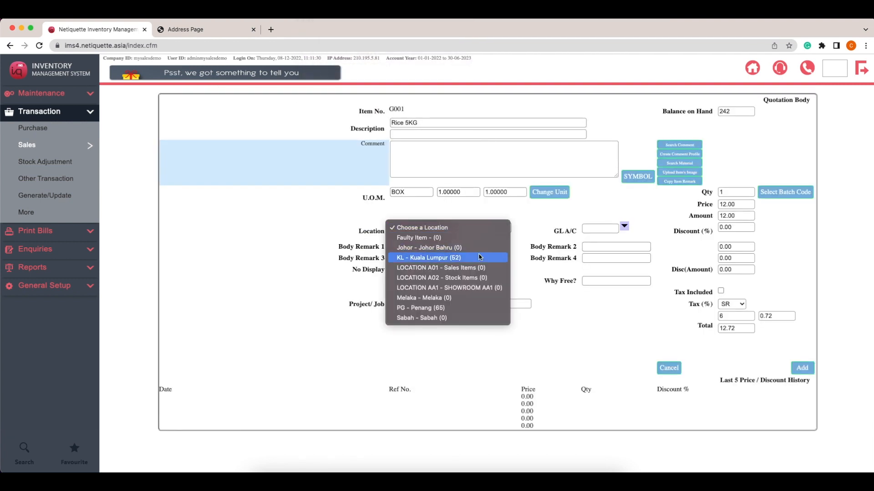
{"action": "left_click", "coordinate": [457, 256]}
{"action": "left_click", "coordinate": [748, 196]}
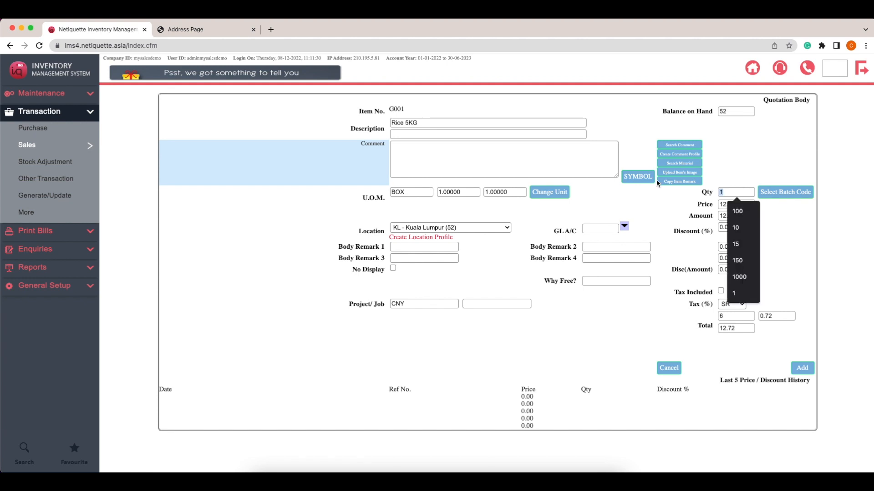
{"action": "left_click", "coordinate": [737, 228]}
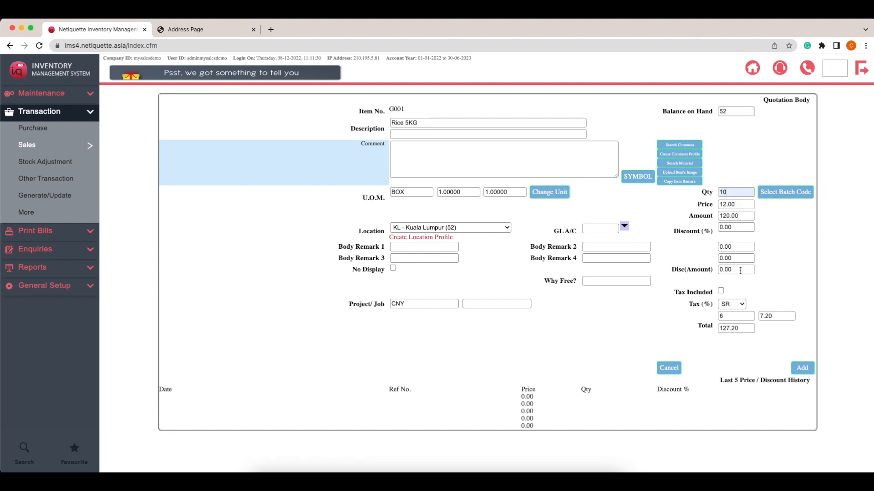
{"action": "left_click", "coordinate": [802, 368]}
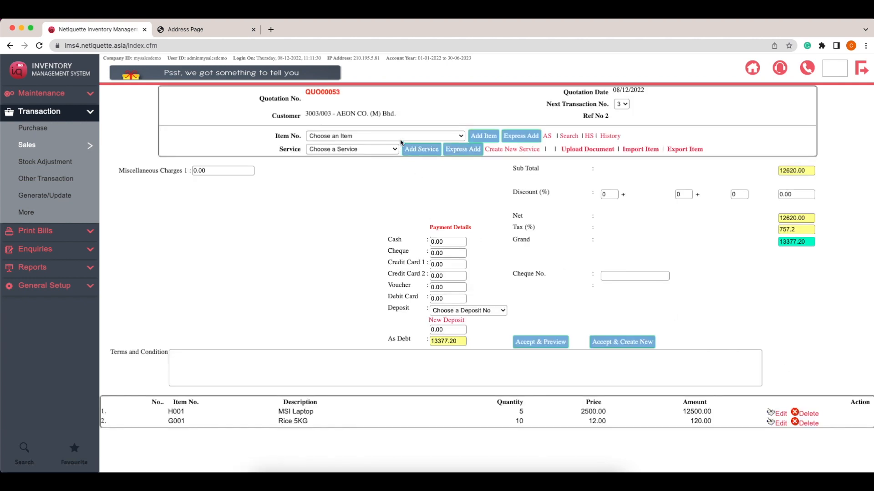
Add item B002 - 100PLUS 330ml to the quotation with location KL - Kuala Lumpur and quantity 15
{"action": "left_click", "coordinate": [401, 137]}
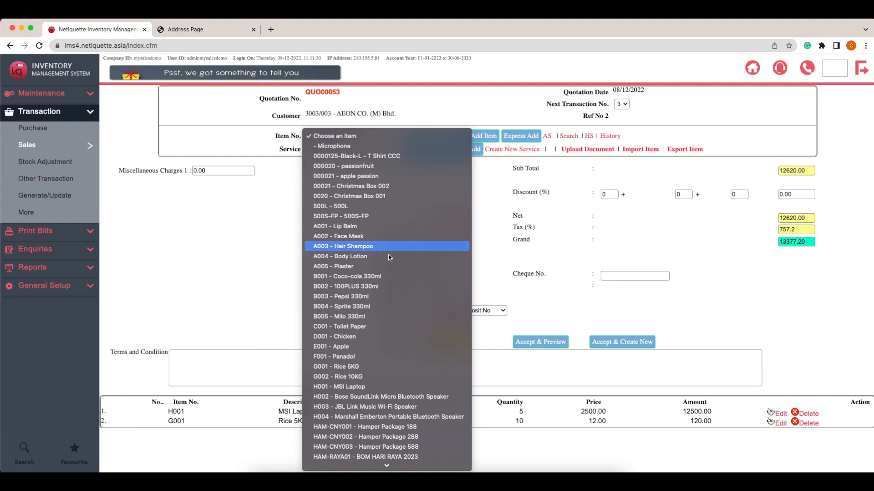
{"action": "left_click", "coordinate": [412, 286]}
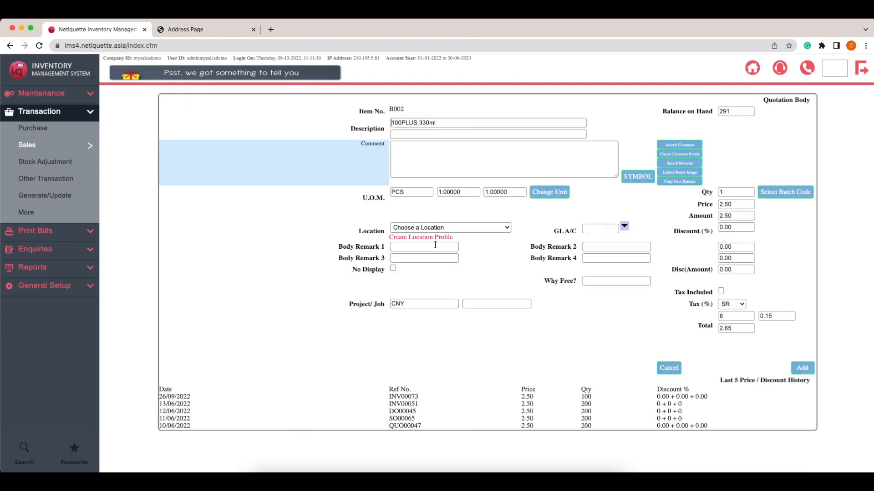
{"action": "left_click", "coordinate": [436, 231]}
{"action": "left_click", "coordinate": [450, 257]}
{"action": "left_click", "coordinate": [743, 191]}
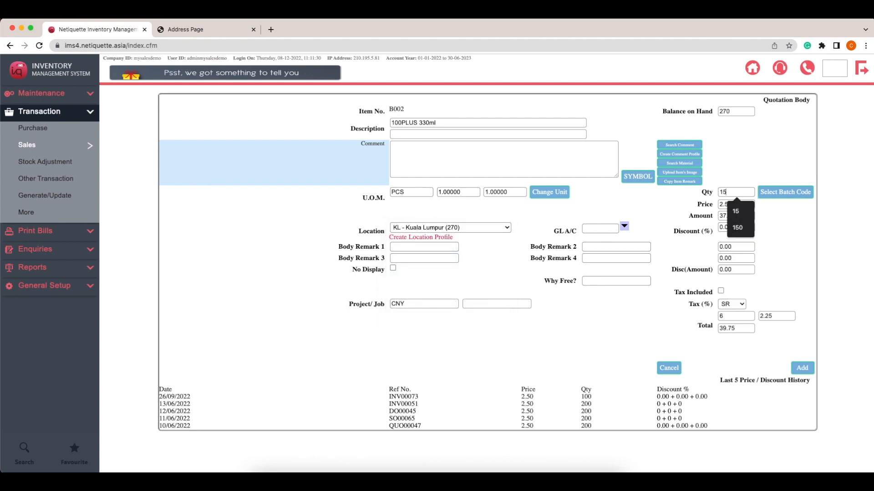
{"action": "type", "text": "5"}
{"action": "left_click", "coordinate": [793, 369]}
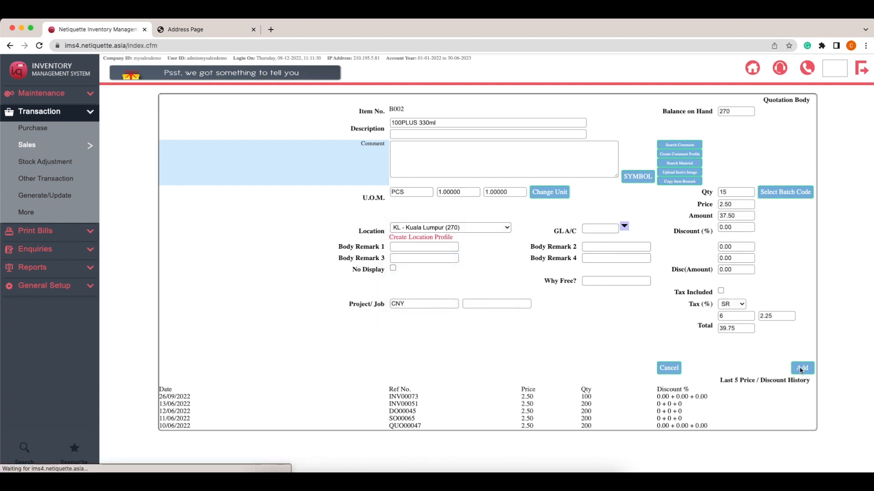
Start adding item A001 - Lip Balm with location KL - Kuala Lumpur and quantity 20
{"action": "left_click", "coordinate": [408, 136]}
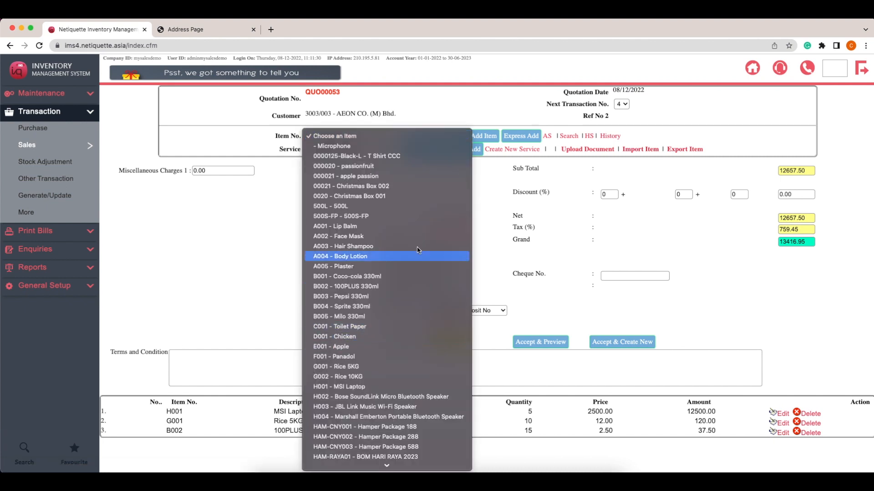
{"action": "key", "text": "Escape"}
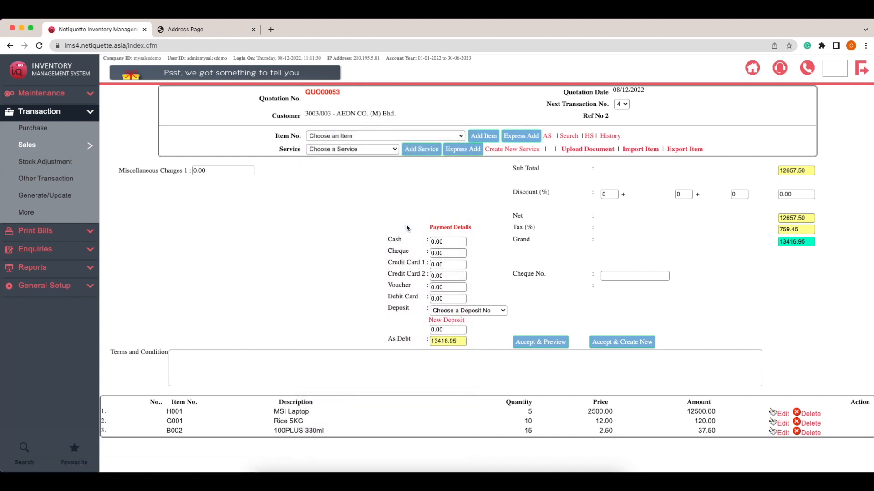
{"action": "left_click", "coordinate": [485, 139]}
{"action": "left_click", "coordinate": [464, 230]}
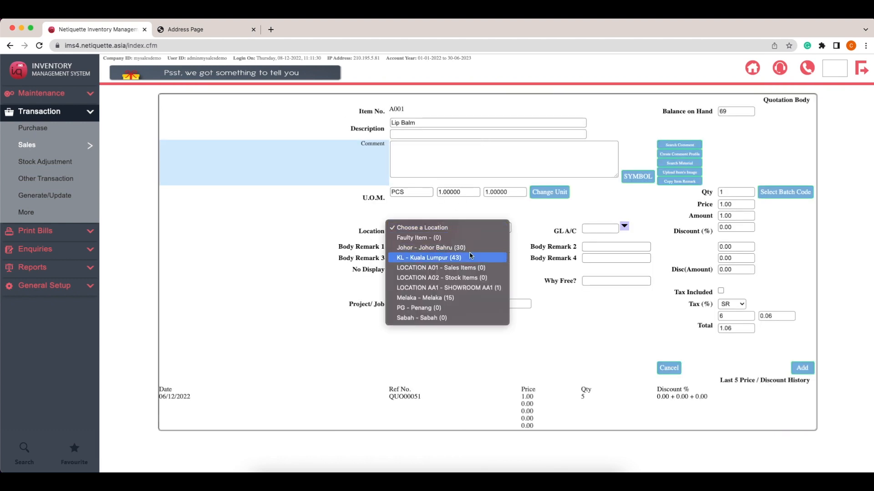
{"action": "left_click", "coordinate": [471, 256]}
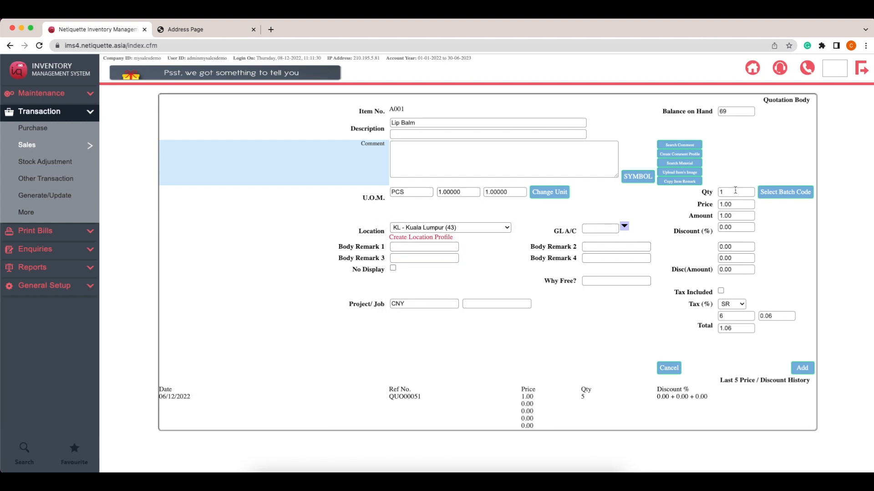
{"action": "type", "text": "20"}
Select batch code 0001 for the Lip Balm and add the item to the quotation
{"action": "left_click", "coordinate": [783, 195]}
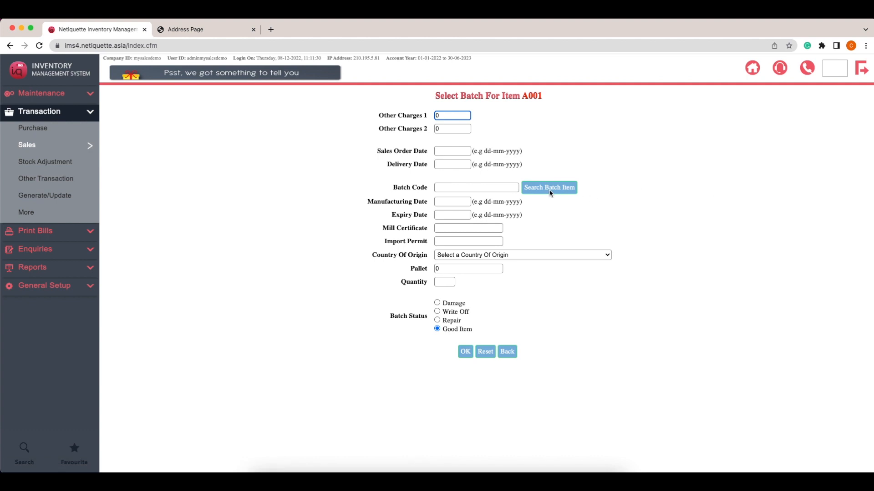
{"action": "left_click", "coordinate": [549, 188]}
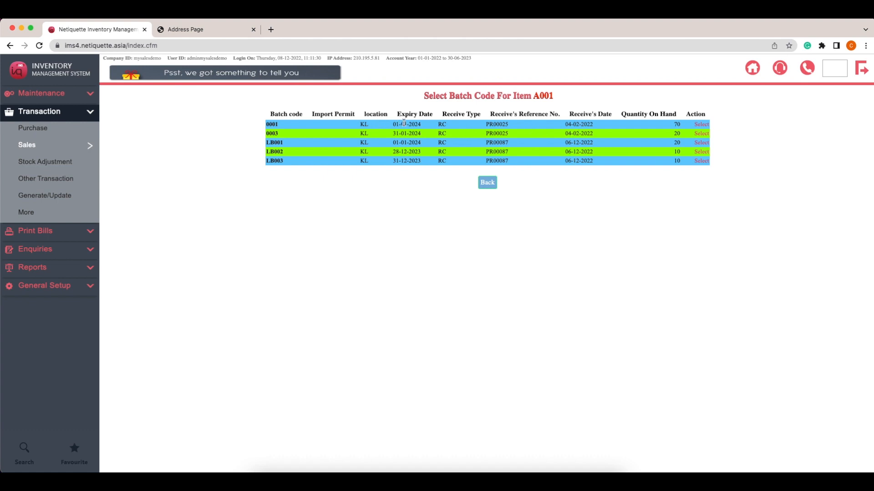
{"action": "left_click", "coordinate": [700, 126]}
{"action": "left_click", "coordinate": [466, 352]}
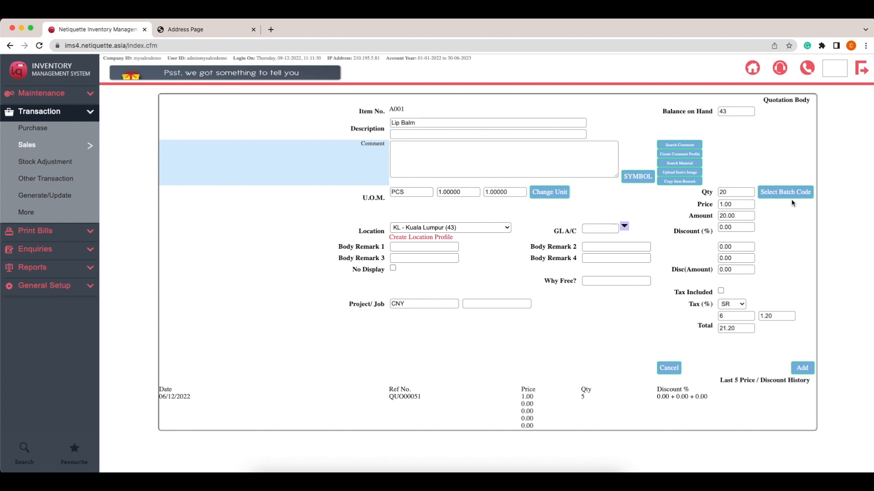
{"action": "left_click", "coordinate": [796, 373]}
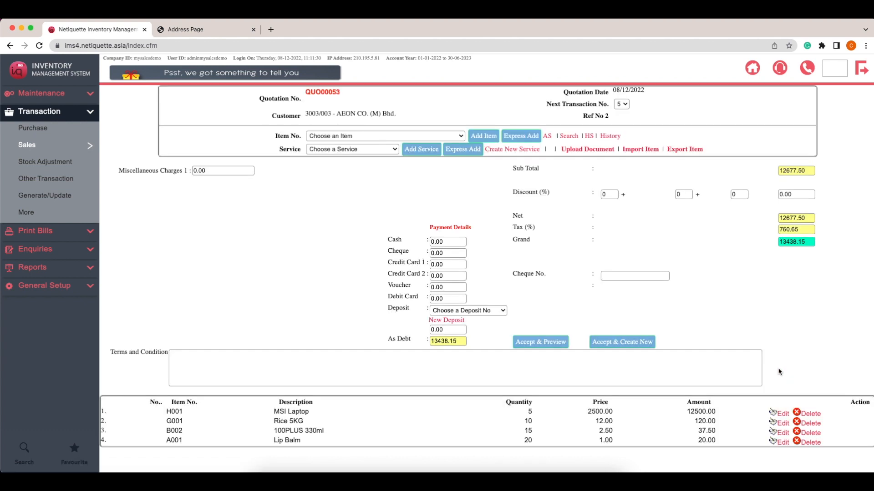
Accept the AEON CO. (M) Bhd. quotation with preview, decline emailing the bill, and return to the quotation list
{"action": "left_click", "coordinate": [559, 345]}
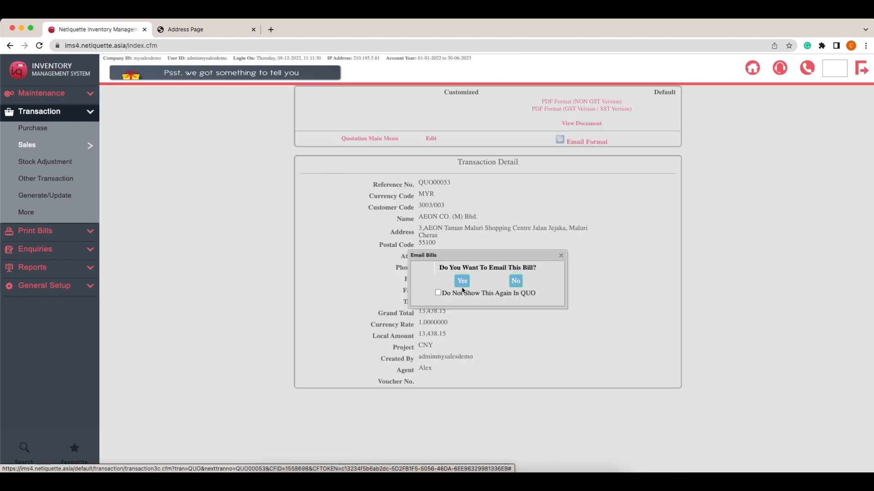
{"action": "left_click", "coordinate": [516, 282]}
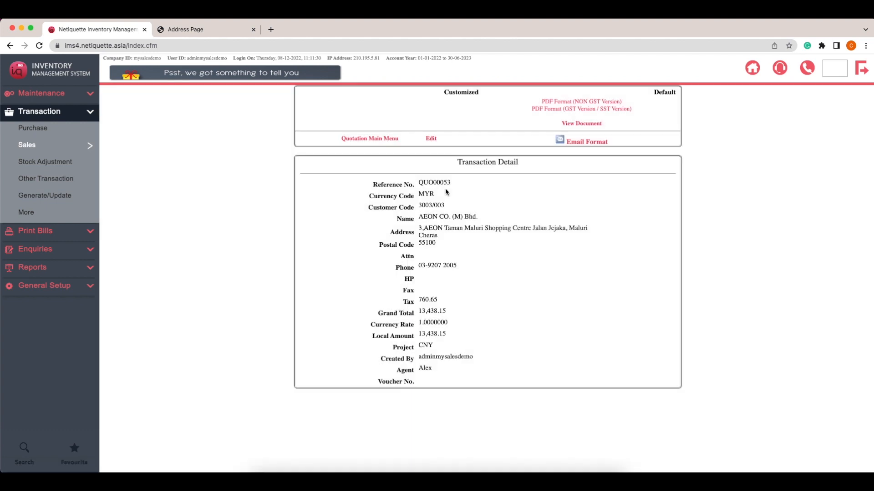
{"action": "left_click", "coordinate": [378, 139]}
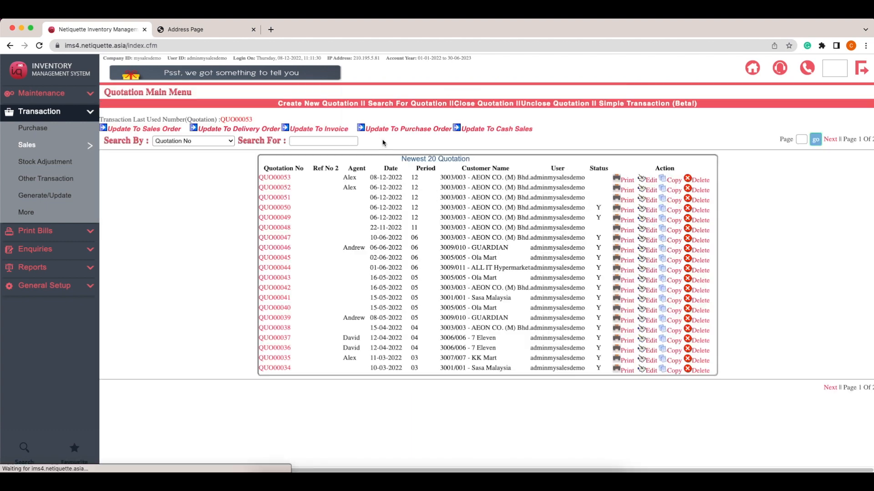
Update the newest AEON CO. (M) Bhd. quotation, dated 08/12/2022, to a sales order
{"action": "left_click", "coordinate": [145, 131]}
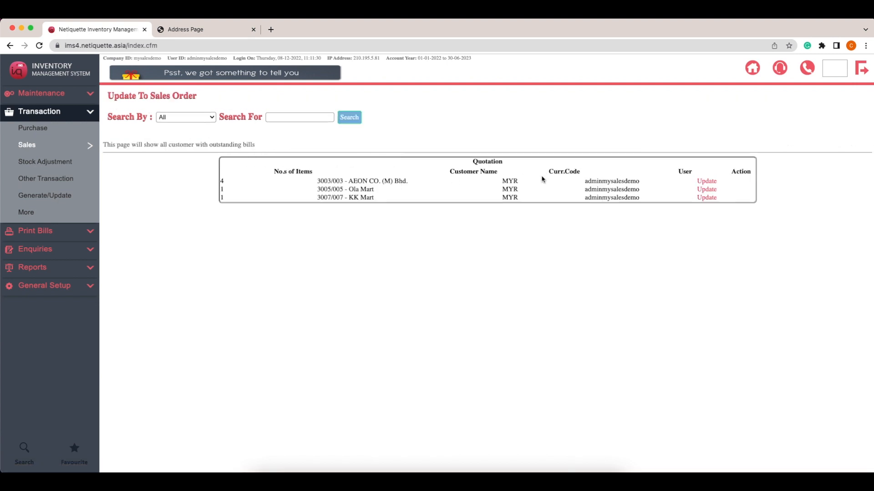
{"action": "left_click", "coordinate": [708, 182]}
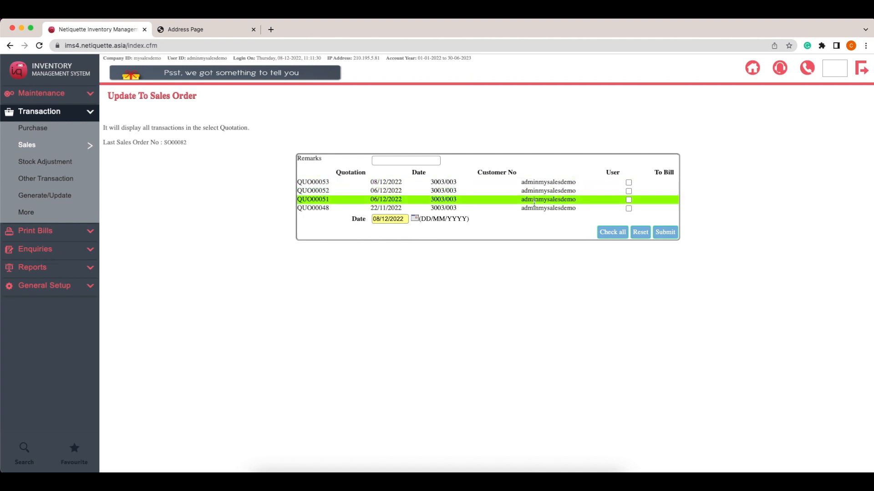
{"action": "left_click", "coordinate": [629, 183]}
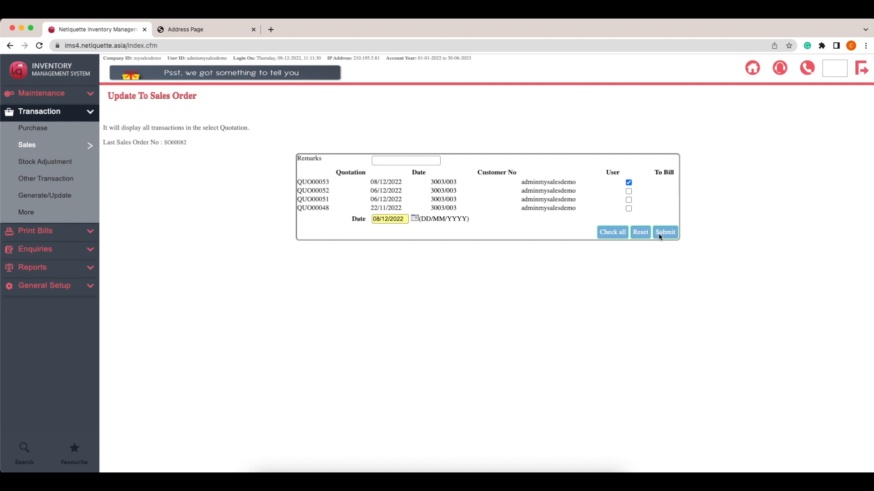
{"action": "left_click", "coordinate": [665, 232]}
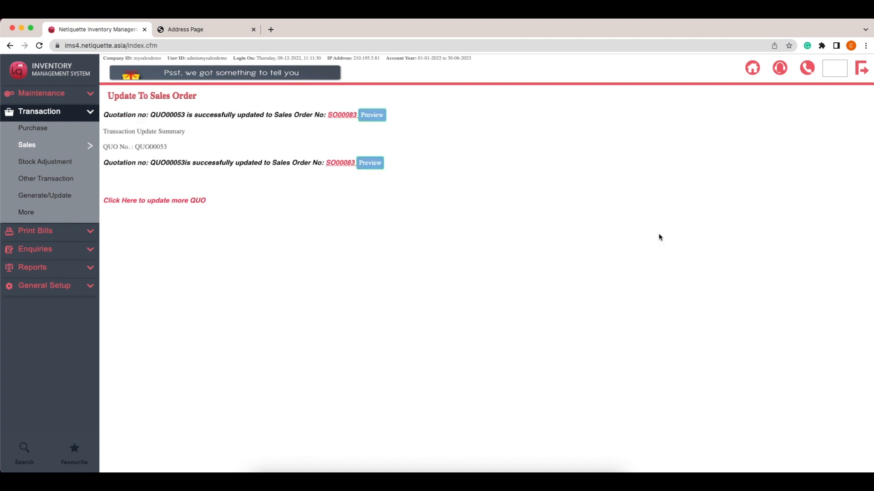
From the sales order list, start a delivery order update for AEON CO. (M) Bhd. using its sales order dated 08/12/22
{"action": "left_click", "coordinate": [384, 143]}
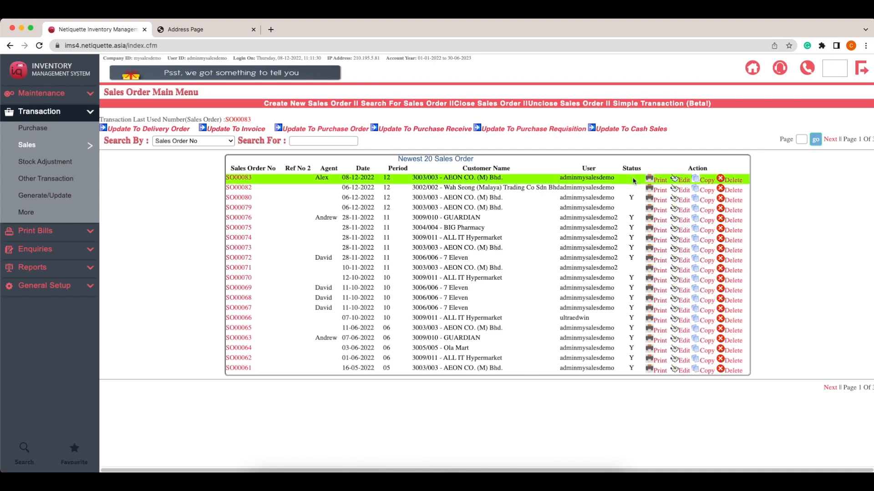
{"action": "left_click", "coordinate": [141, 129]}
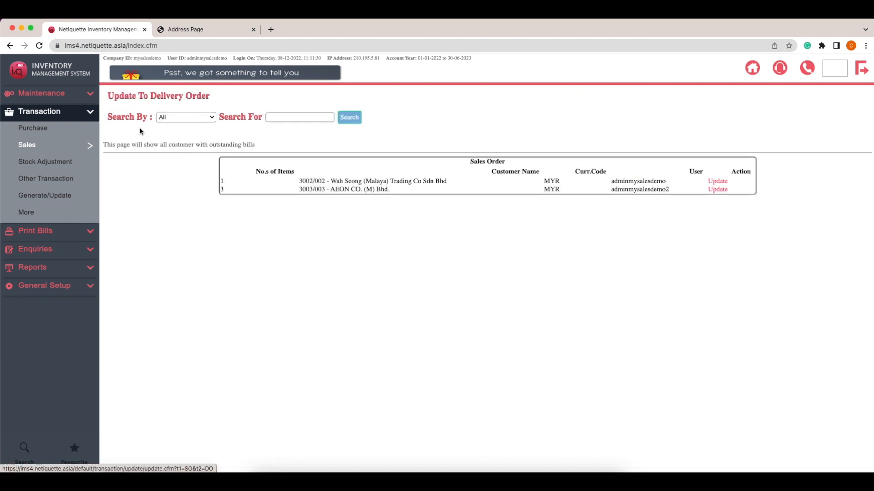
{"action": "left_click", "coordinate": [718, 190]}
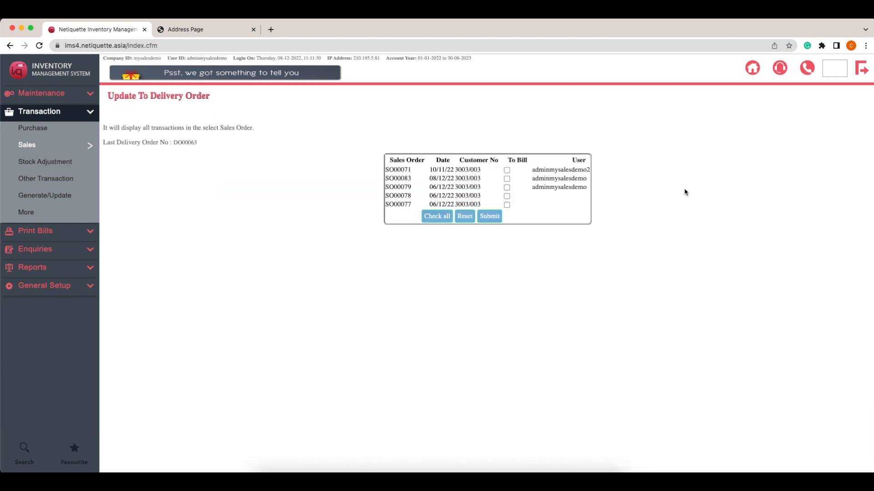
{"action": "left_click", "coordinate": [507, 180]}
{"action": "left_click", "coordinate": [496, 216]}
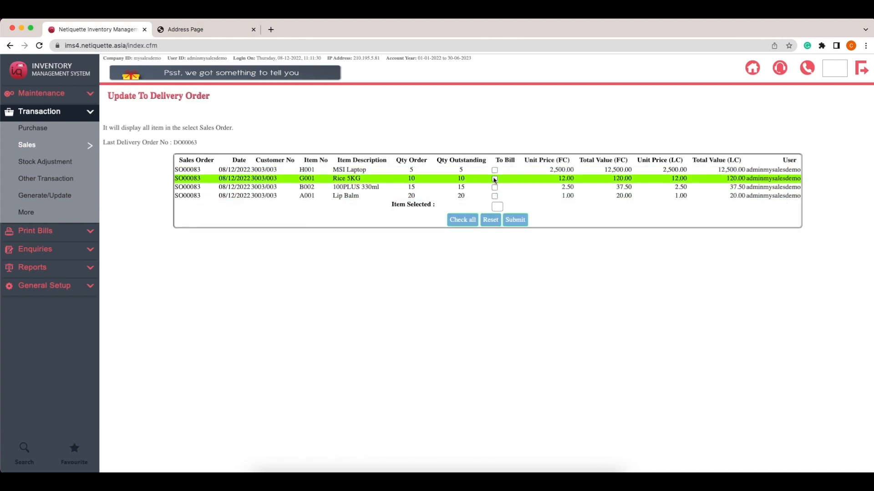
Mark MSI Laptop, Rice 5KG, 100PLUS 330ml and Lip Balm to bill on the delivery order and submit the selection
{"action": "left_click", "coordinate": [497, 206]}
{"action": "left_click", "coordinate": [495, 196]}
{"action": "left_click", "coordinate": [495, 187]}
{"action": "left_click", "coordinate": [495, 179]}
{"action": "left_click", "coordinate": [494, 170]}
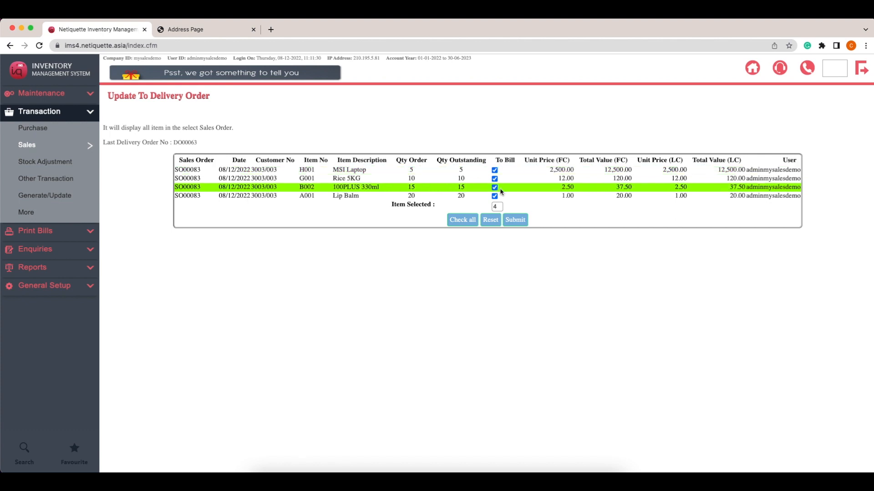
{"action": "left_click", "coordinate": [515, 220]}
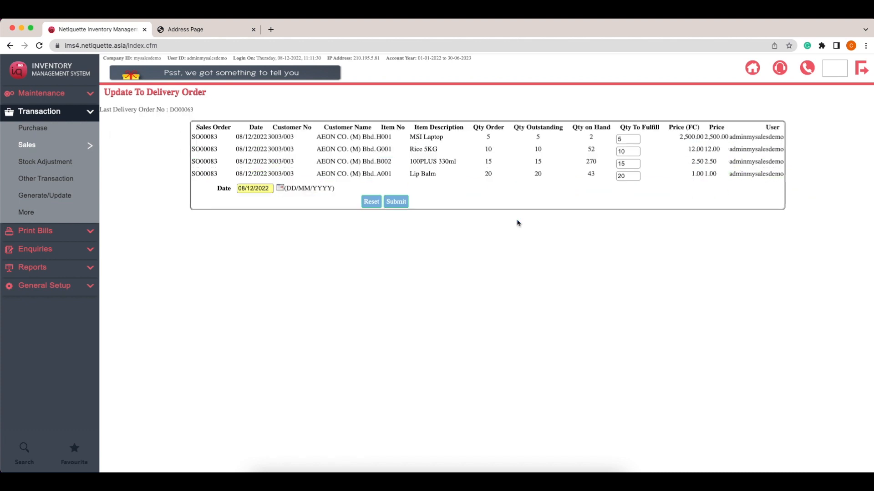
Set the quantity to fulfill to 2 for MSI Laptop and 5 for Rice 5KG
{"action": "left_click", "coordinate": [618, 138]}
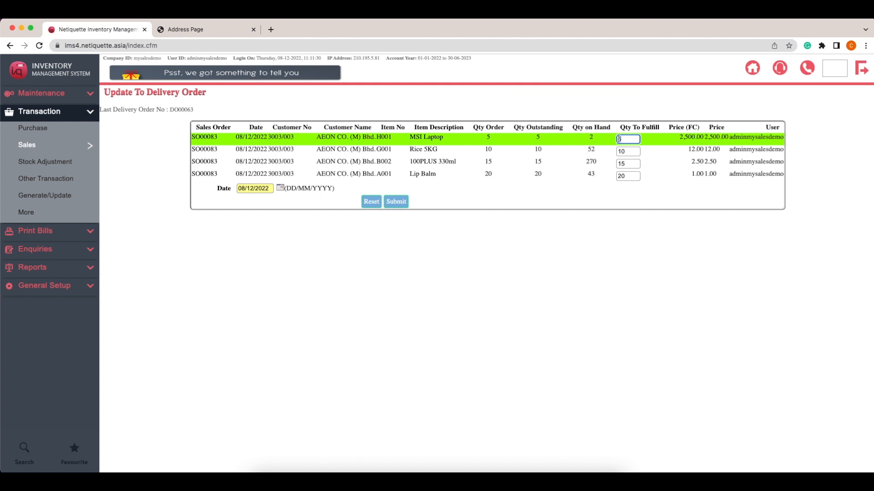
{"action": "key", "text": "BackSpace"}
{"action": "type", "text": "2"}
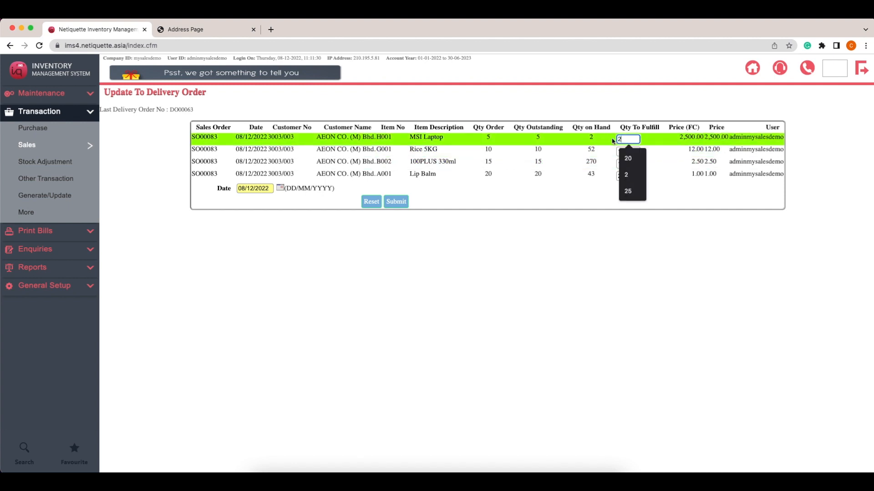
{"action": "left_click", "coordinate": [605, 154]}
{"action": "left_click", "coordinate": [631, 152]}
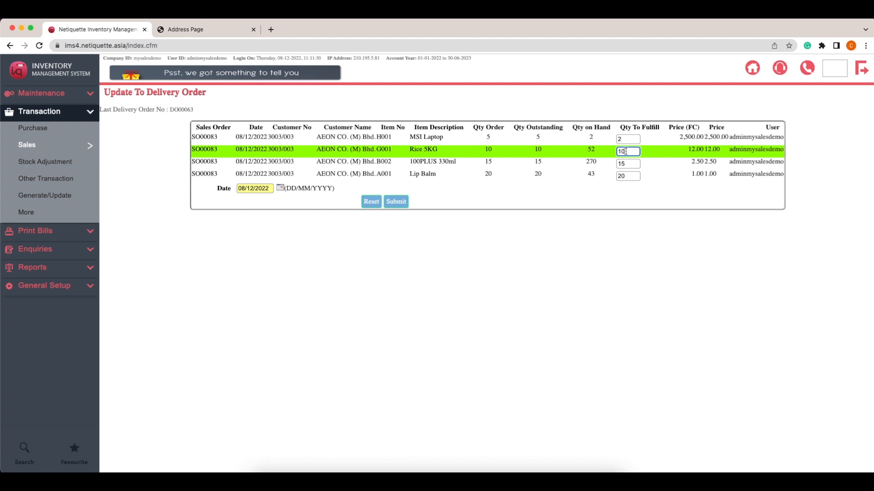
{"action": "key", "text": "BackSpace"}
{"action": "key", "text": "BackSpace"}
{"action": "type", "text": "5"}
Set the quantity to fulfill to 10 for 100PLUS 330ml and 15 for Lip Balm, and submit the delivery order
{"action": "left_click", "coordinate": [627, 164]}
{"action": "key", "text": "BackSpace"}
{"action": "key", "text": "BackSpace"}
{"action": "type", "text": "10"}
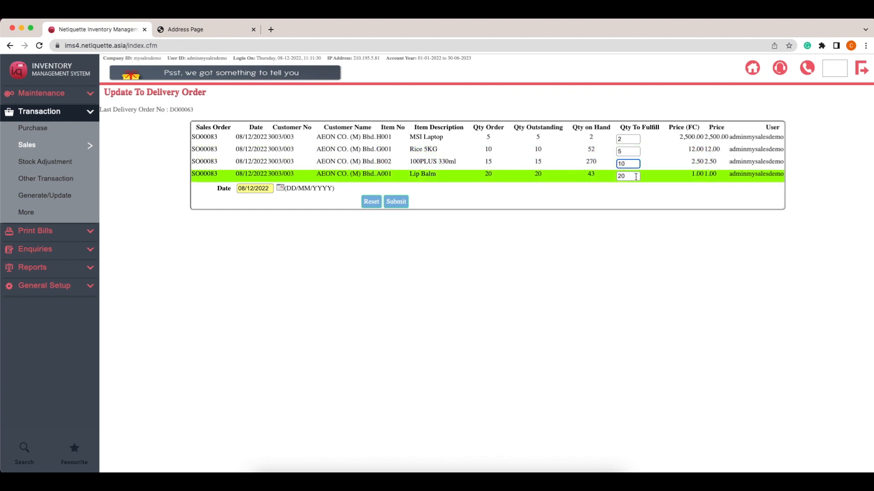
{"action": "left_click", "coordinate": [636, 177]}
{"action": "left_click", "coordinate": [616, 191]}
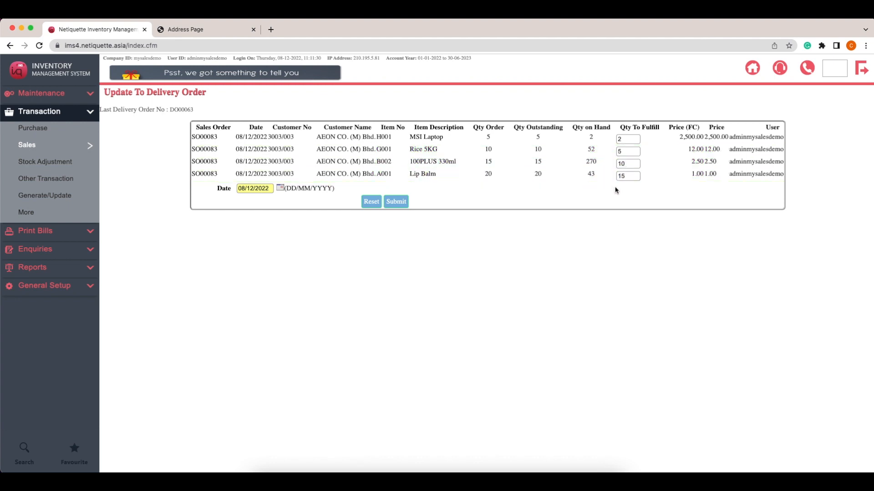
{"action": "left_click", "coordinate": [395, 202]}
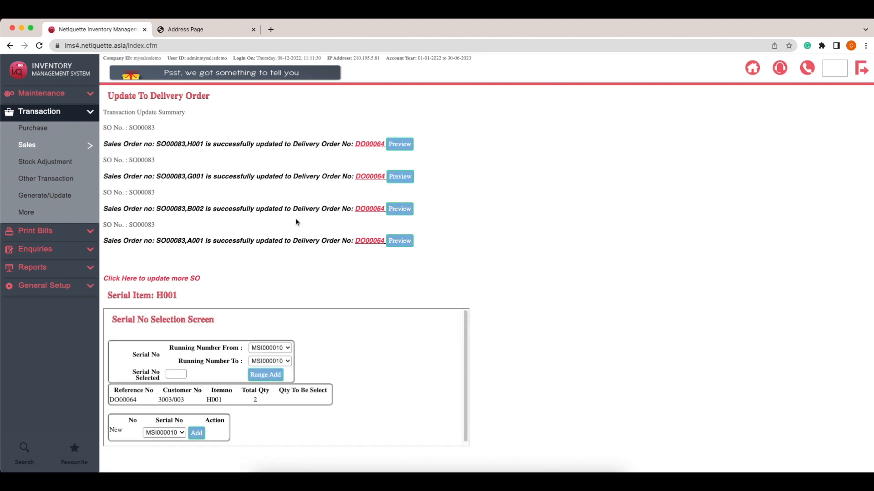
Assign the serial number range MSI000010 to MSI000011 to item H001 on the delivery order
{"action": "scroll", "coordinate": [371, 344], "scroll_direction": "down", "scroll_amount": 1}
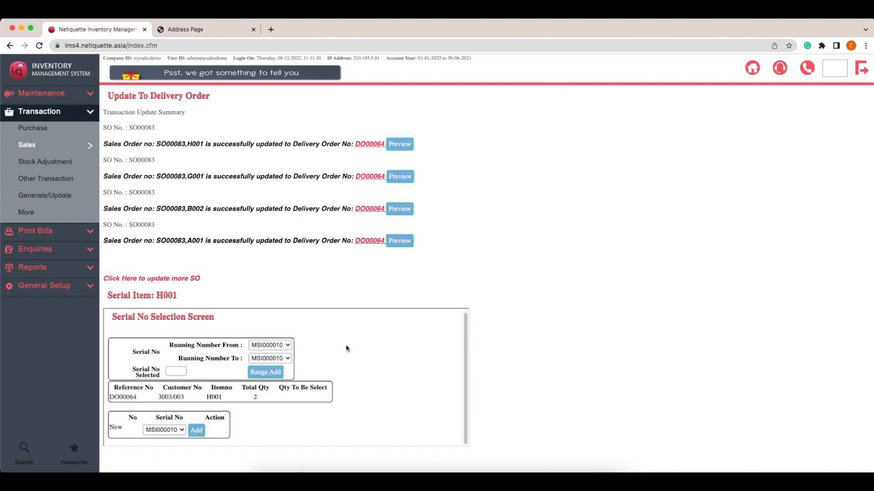
{"action": "left_click", "coordinate": [286, 349]}
{"action": "left_click", "coordinate": [287, 346]}
{"action": "left_click", "coordinate": [273, 358]}
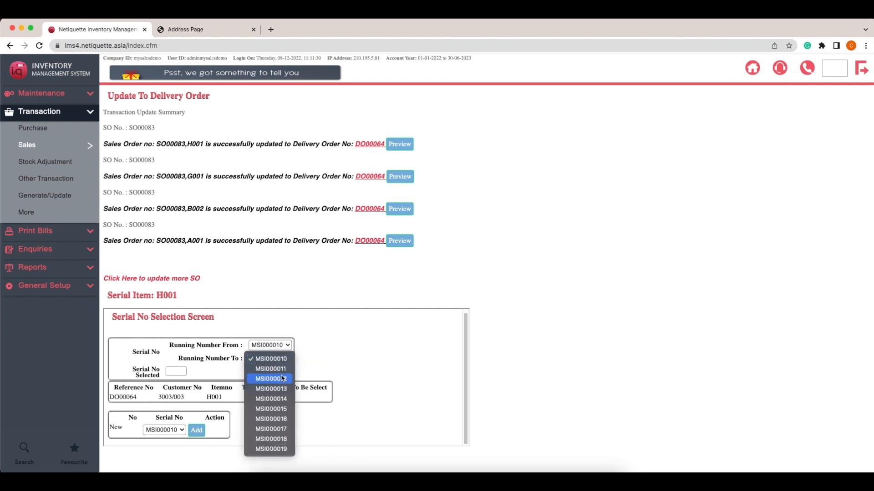
{"action": "left_click", "coordinate": [270, 368]}
{"action": "left_click", "coordinate": [280, 372]}
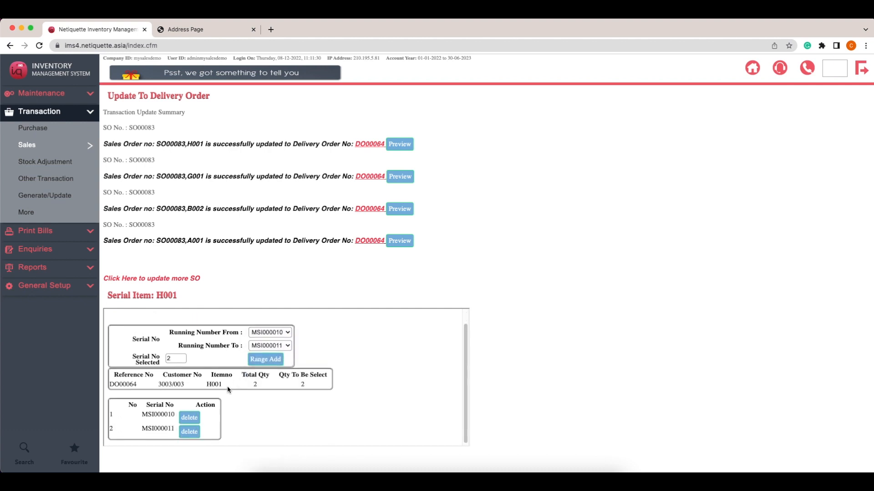
{"action": "left_click", "coordinate": [196, 434]}
From the delivery order list, update AEON CO. (M) Bhd.'s delivery order dated 08/12/2022 to an invoice
{"action": "left_click", "coordinate": [272, 193]}
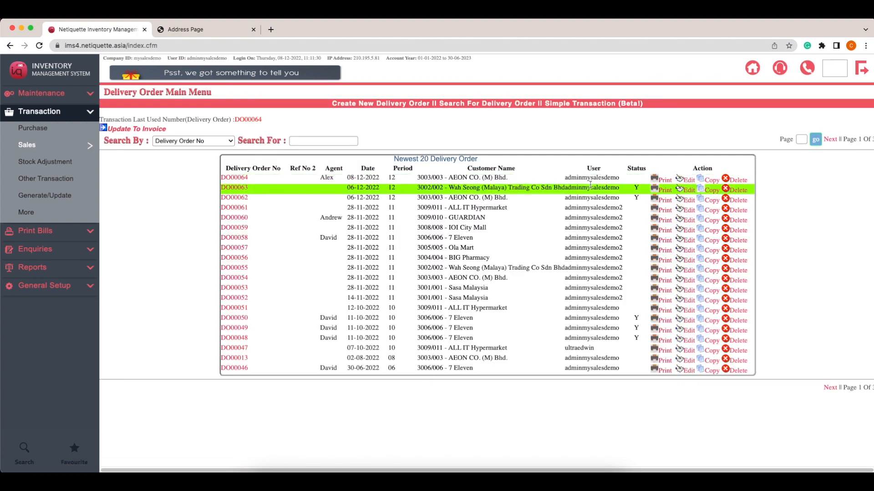
{"action": "left_click", "coordinate": [127, 130]}
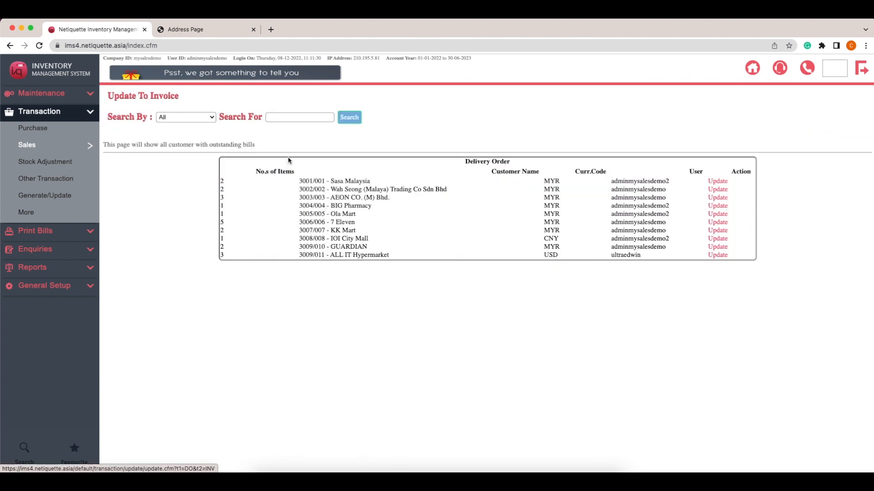
{"action": "left_click", "coordinate": [718, 202]}
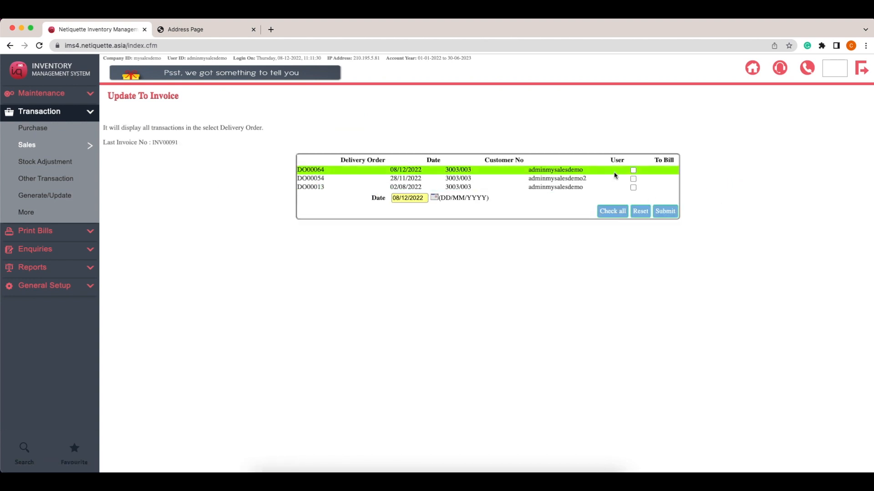
{"action": "left_click", "coordinate": [663, 212]}
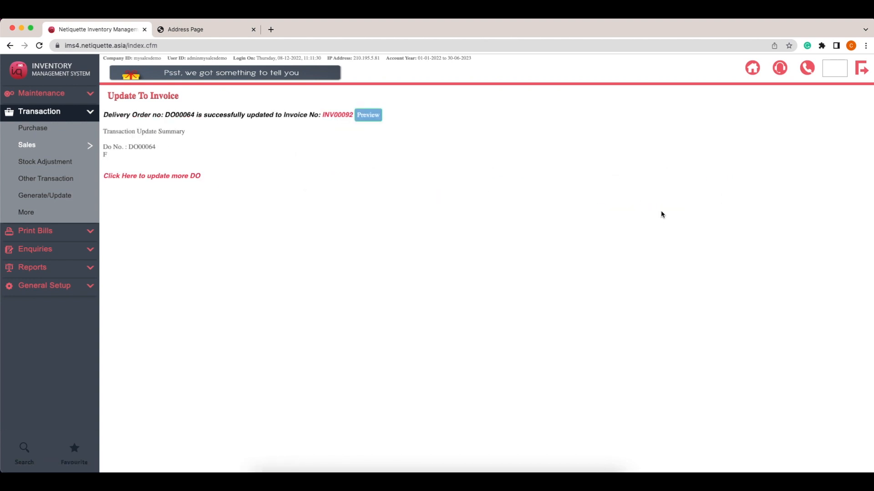
Open the new invoice's transaction details and view its PDF Format (NON GST Version)
{"action": "left_click", "coordinate": [339, 114]}
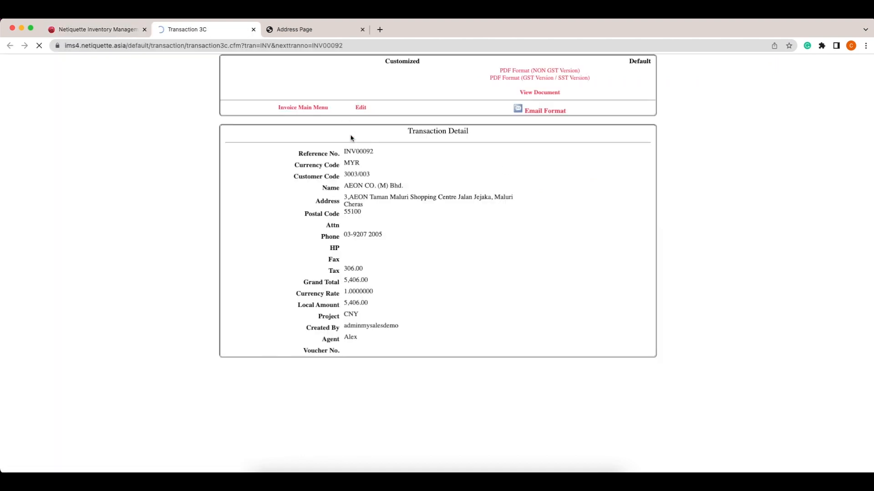
{"action": "left_click", "coordinate": [465, 266]}
{"action": "left_click", "coordinate": [517, 70]}
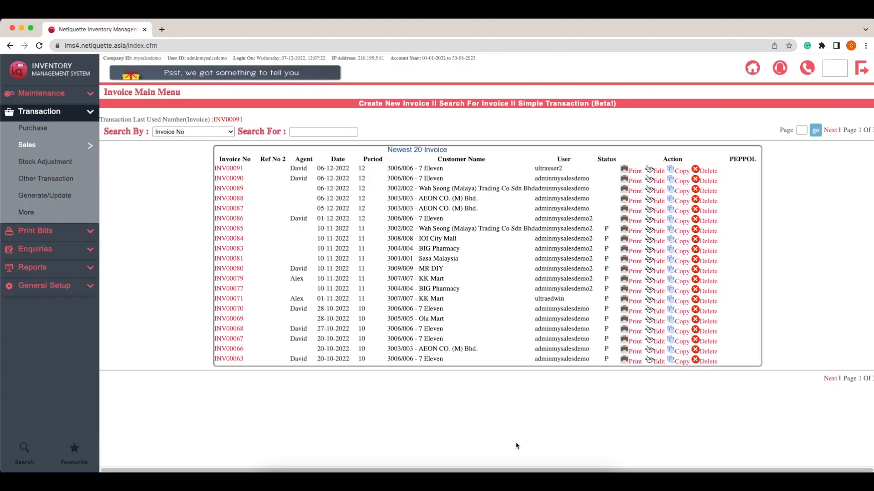
Generate the Item Last Price report in HTML from the by-customer history price enquiries
{"action": "left_click", "coordinate": [63, 249]}
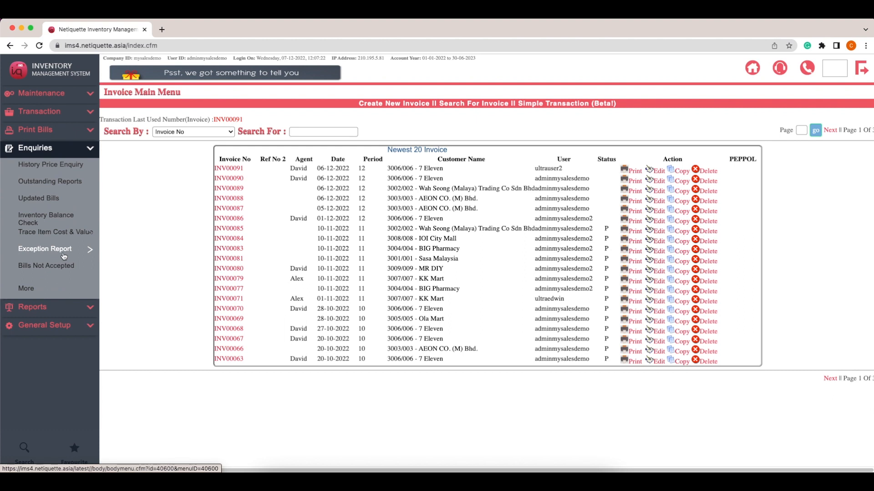
{"action": "left_click", "coordinate": [84, 174]}
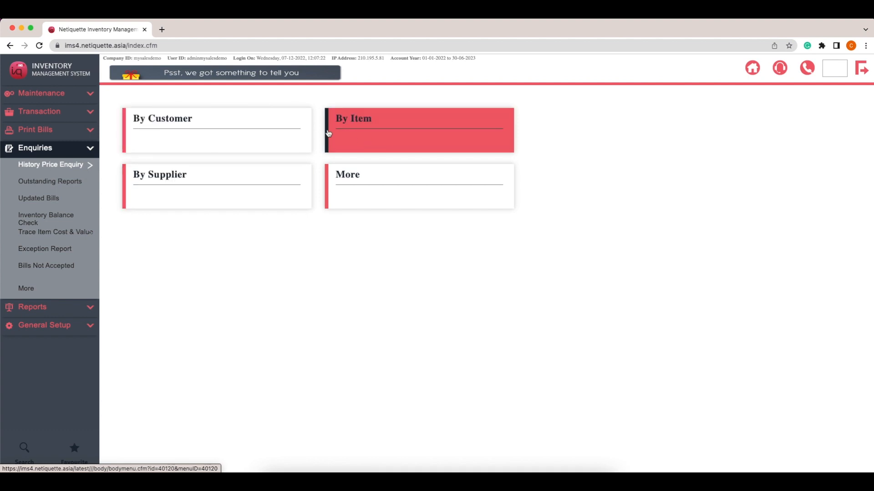
{"action": "left_click", "coordinate": [219, 126]}
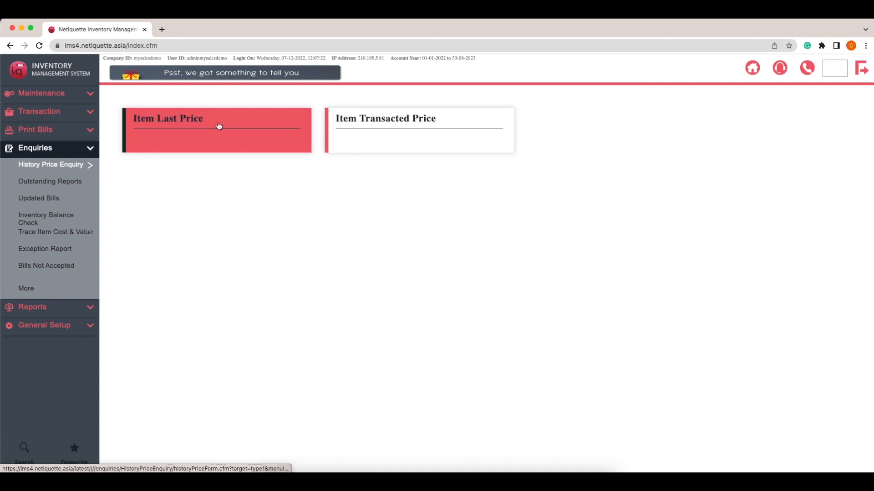
{"action": "left_click", "coordinate": [219, 126]}
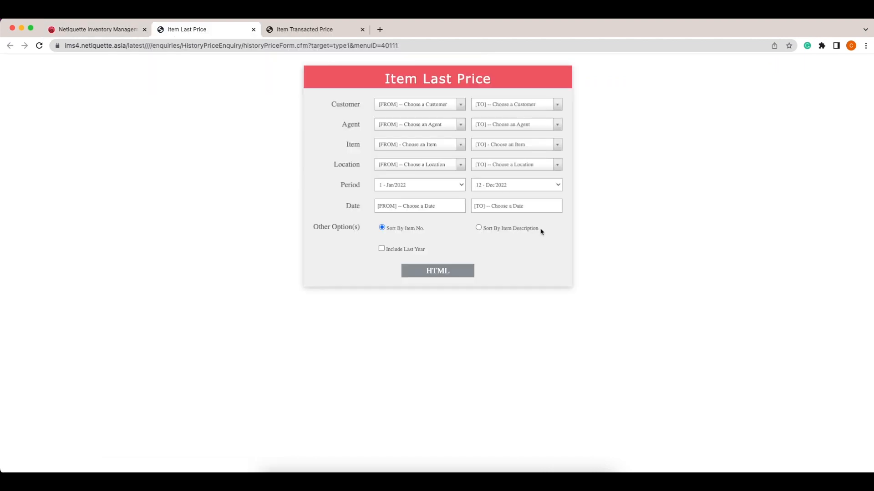
{"action": "left_click", "coordinate": [440, 271]}
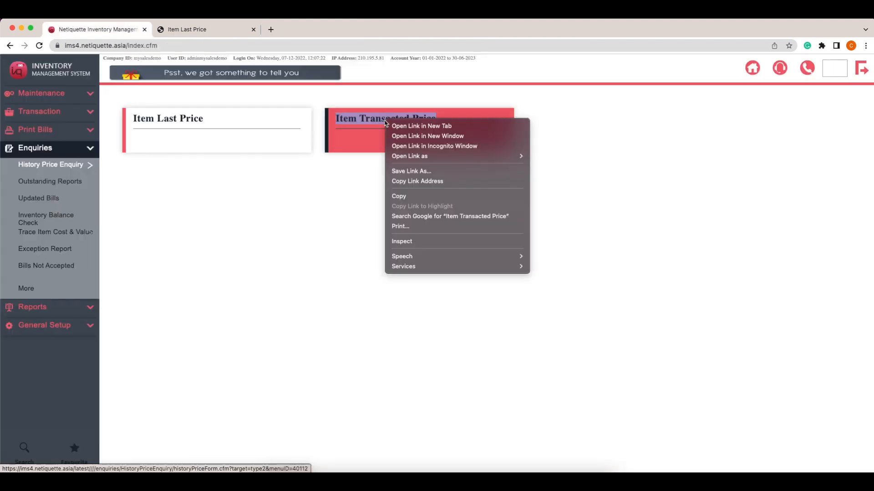
Open the Item Transacted Price enquiry and generate the Customer Transacted Price report in HTML from the by-item enquiries
{"action": "left_click", "coordinate": [394, 127]}
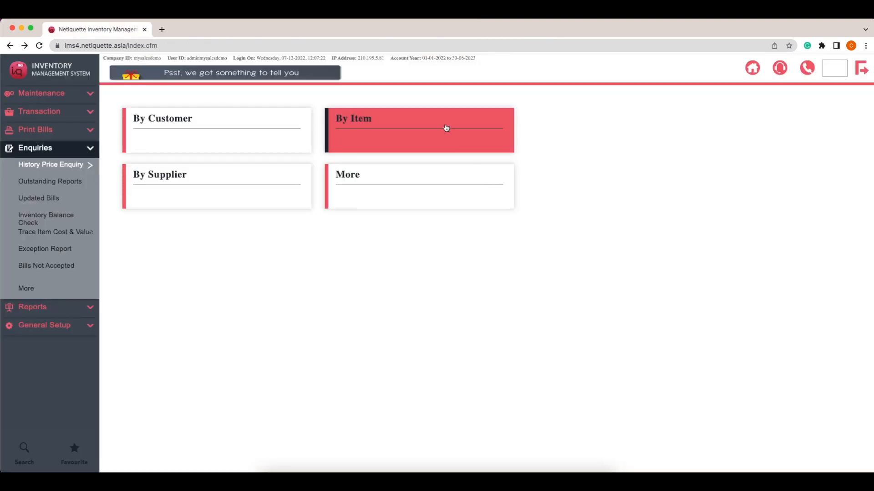
{"action": "left_click", "coordinate": [446, 128]}
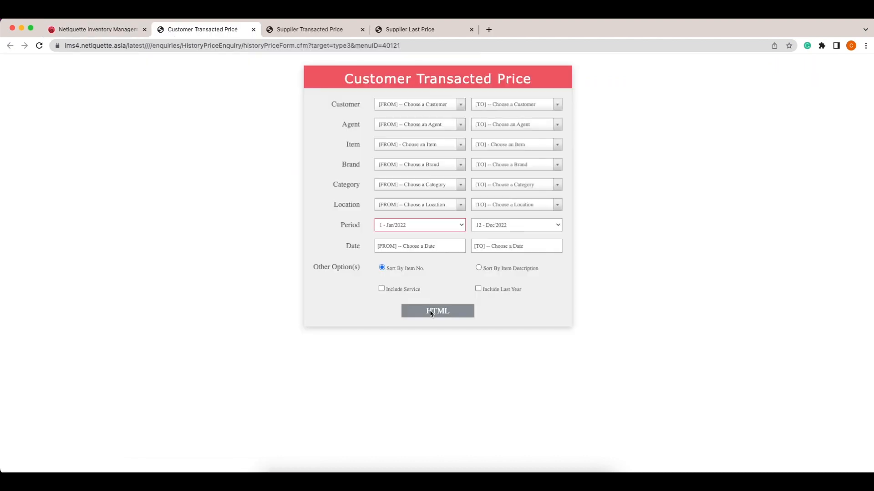
{"action": "left_click", "coordinate": [435, 311]}
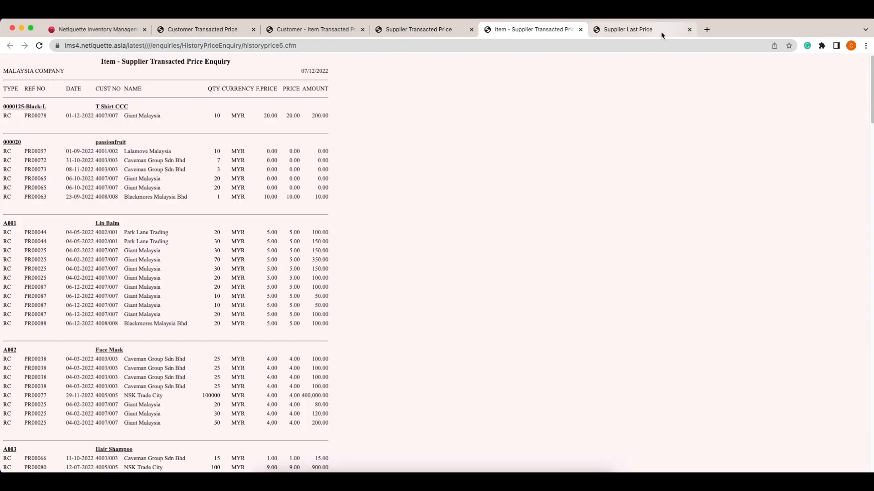
Generate the Supplier Last Price report in HTML for all suppliers and items
{"action": "left_click", "coordinate": [660, 31]}
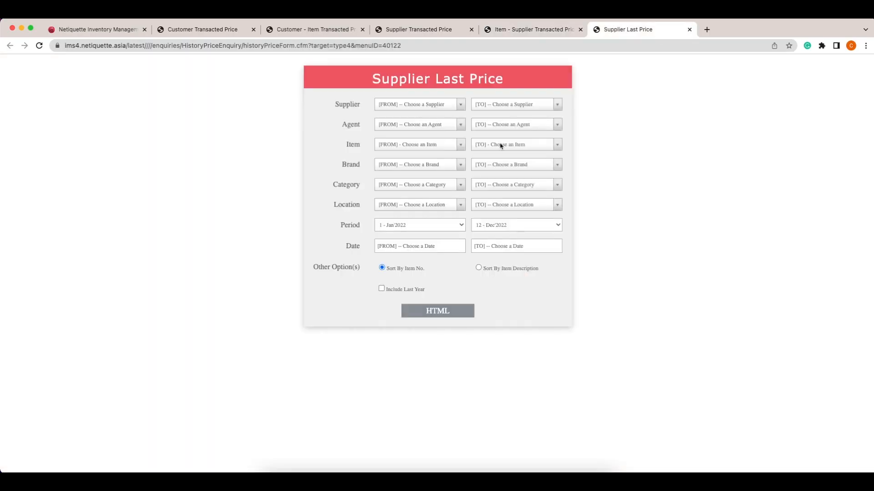
{"action": "left_click", "coordinate": [449, 314]}
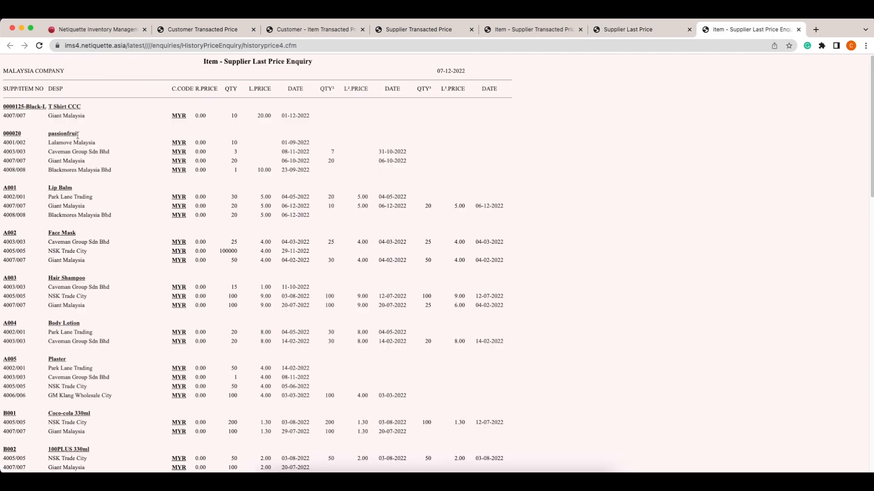
{"action": "left_click", "coordinate": [35, 140]}
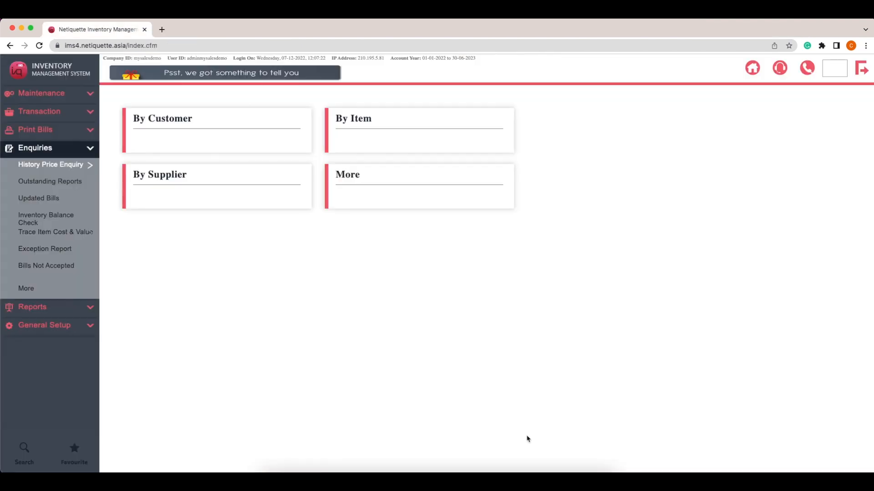
From the outstanding reports, examine Park Lane Trading's purchase order dated 03/08/22 and view the Forecast Report details for item H002
{"action": "left_click", "coordinate": [79, 190]}
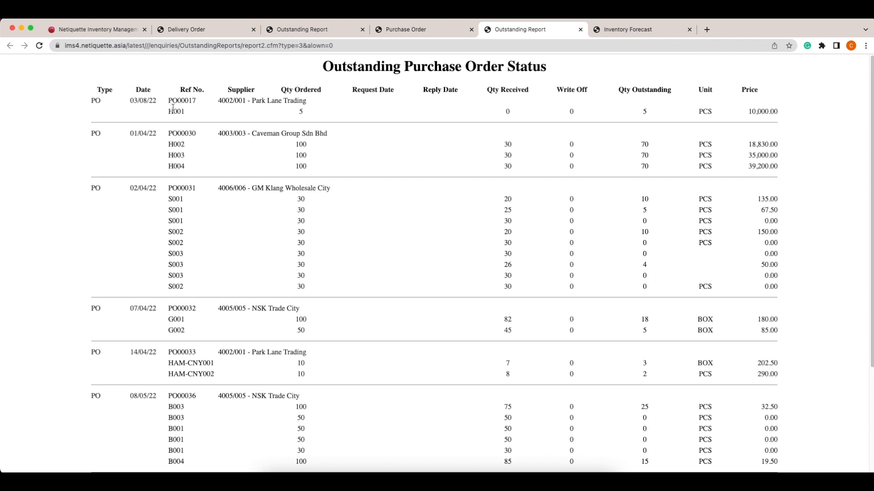
{"action": "left_click_drag", "start_coordinate": [168, 101], "coordinate": [198, 102]}
{"action": "left_click_drag", "start_coordinate": [253, 101], "coordinate": [328, 104]}
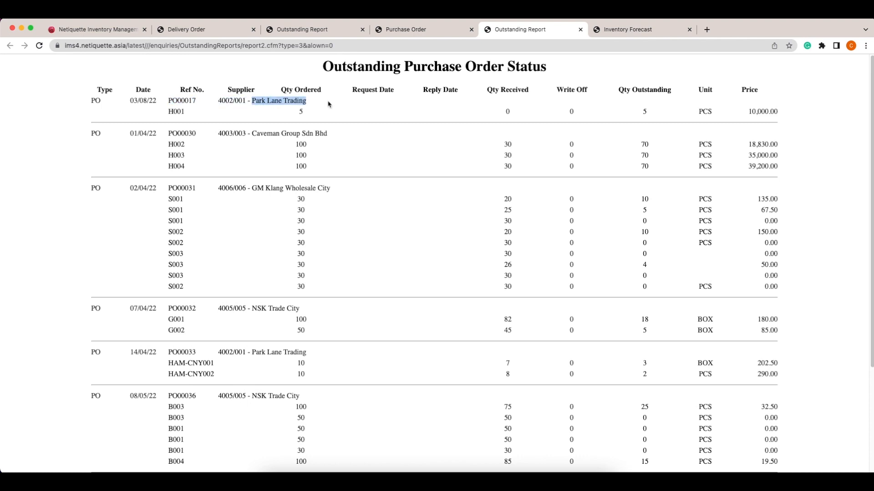
{"action": "left_click_drag", "start_coordinate": [167, 112], "coordinate": [180, 113]}
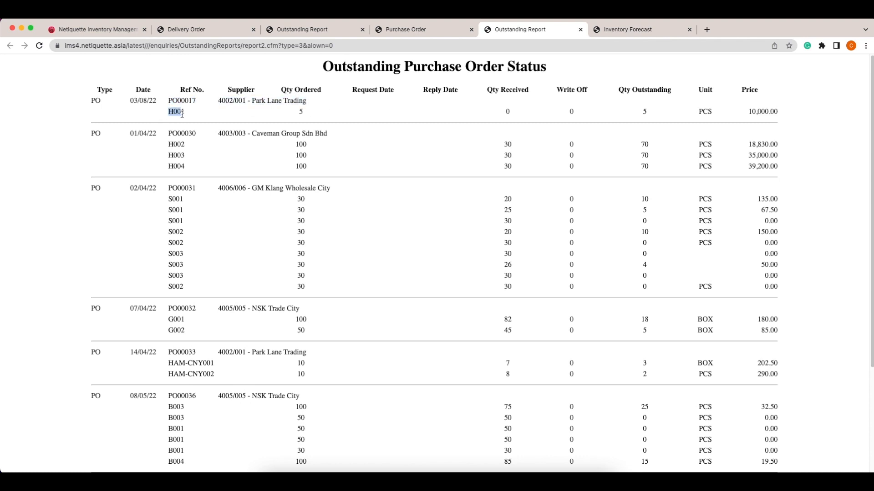
{"action": "left_click", "coordinate": [188, 117]}
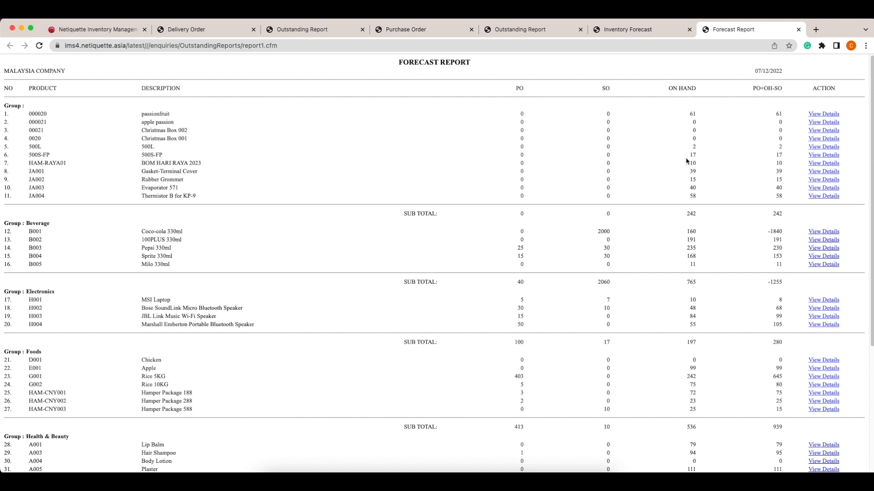
{"action": "left_click", "coordinate": [825, 309]}
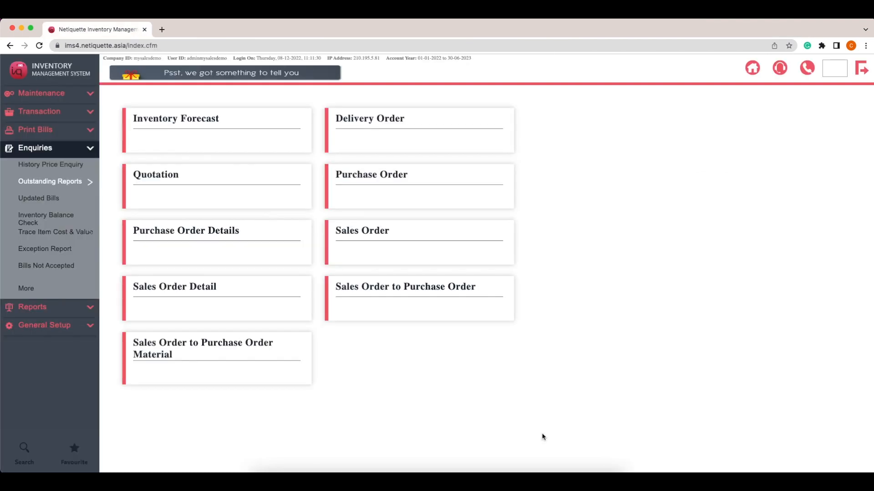
Open the Location Stock Balance enquiry from the Inventory Balance Check enquiries in a new browser tab
{"action": "left_click", "coordinate": [73, 223]}
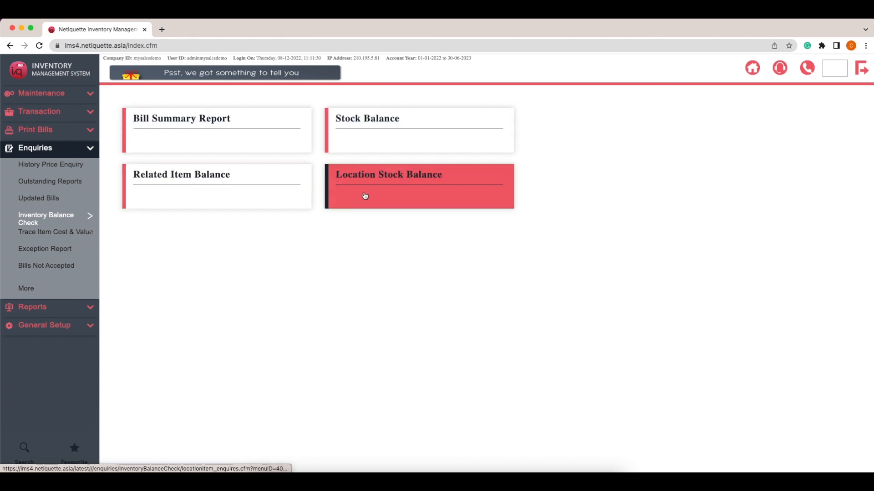
{"action": "right_click", "coordinate": [399, 190]}
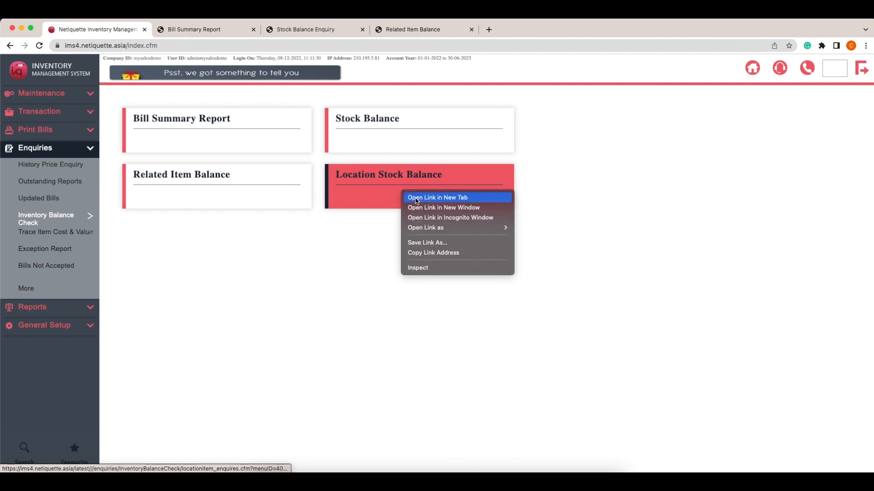
{"action": "left_click", "coordinate": [428, 196]}
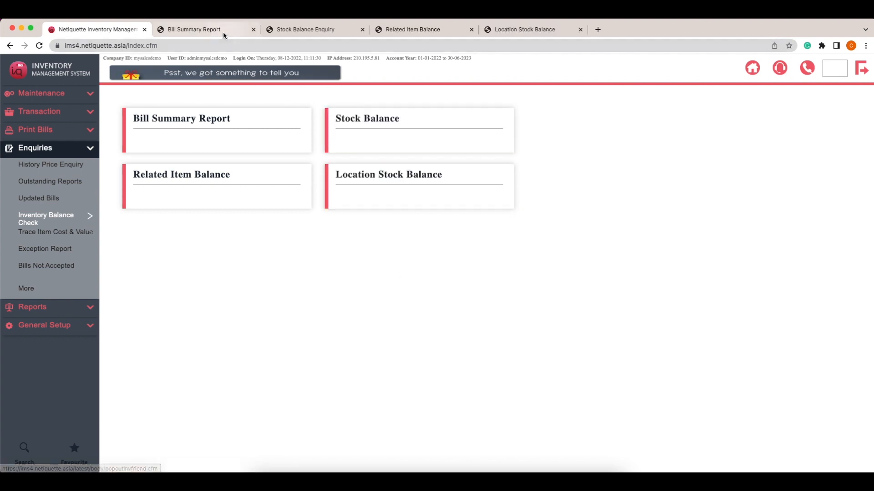
Generate the Bill Summary Report in HTML for the Purchase Receive and Invoice formats
{"action": "left_click", "coordinate": [222, 31]}
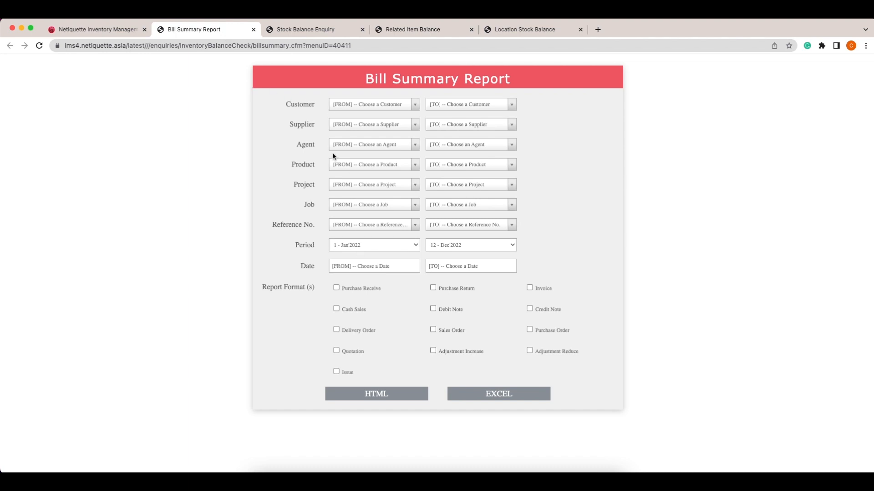
{"action": "left_click", "coordinate": [338, 288]}
{"action": "left_click", "coordinate": [530, 288]}
{"action": "left_click", "coordinate": [413, 393]}
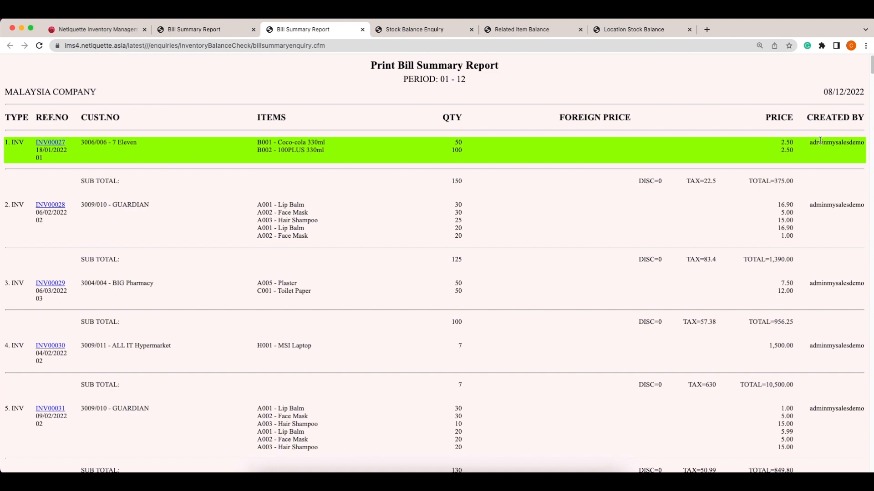
Open 7 Eleven's invoice dated 18/01/2022 from the bill summary and bring up its print preview
{"action": "left_click", "coordinate": [57, 142]}
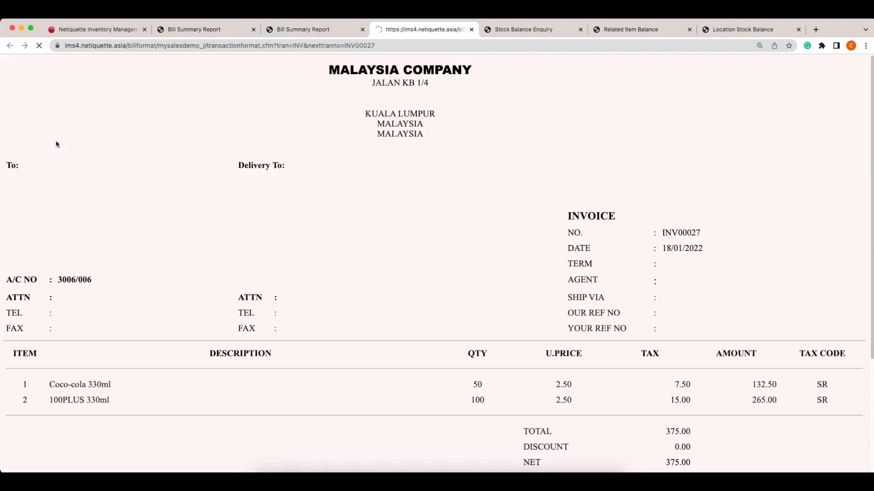
{"action": "scroll", "coordinate": [58, 144], "scroll_direction": "down", "scroll_amount": 3}
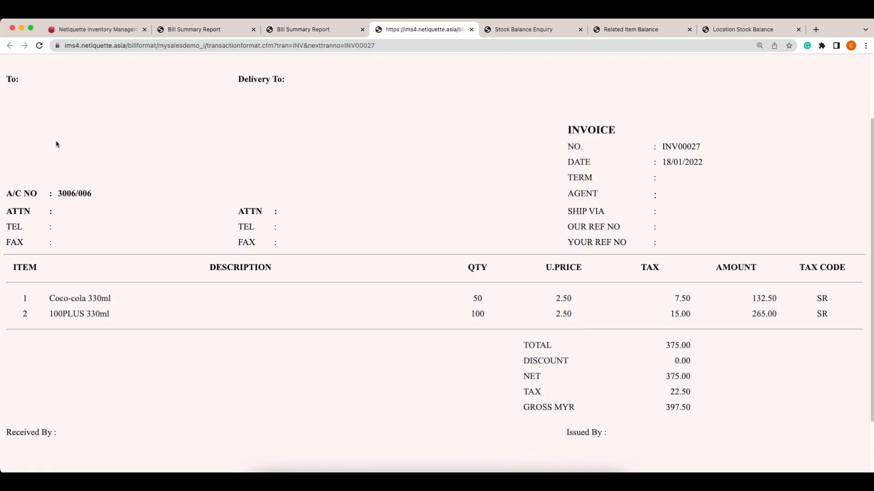
{"action": "scroll", "coordinate": [56, 142], "scroll_direction": "down", "scroll_amount": 2}
{"action": "scroll", "coordinate": [478, 303], "scroll_direction": "down", "scroll_amount": 1}
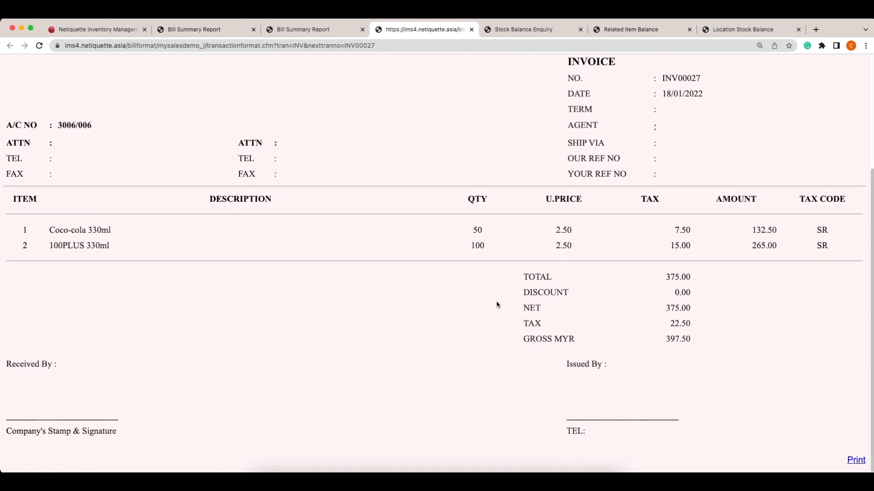
{"action": "left_click", "coordinate": [855, 460]}
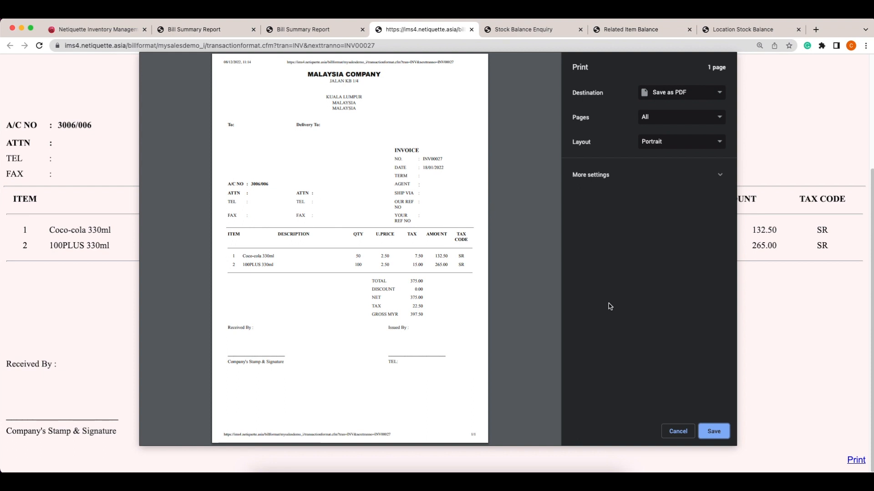
Generate the Stock Balance Enquiry in HTML for all products and open the on-hand details of item A002, Face Mask
{"action": "left_click", "coordinate": [516, 29]}
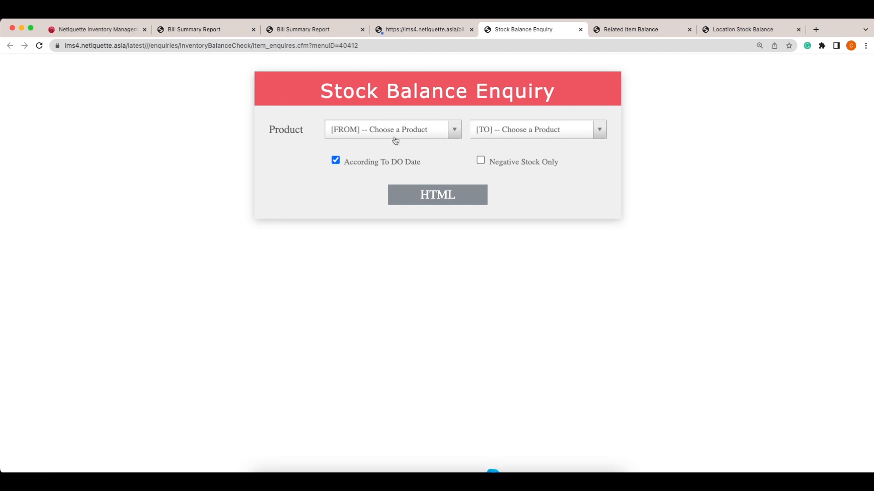
{"action": "left_click", "coordinate": [372, 138]}
{"action": "left_click", "coordinate": [372, 137]}
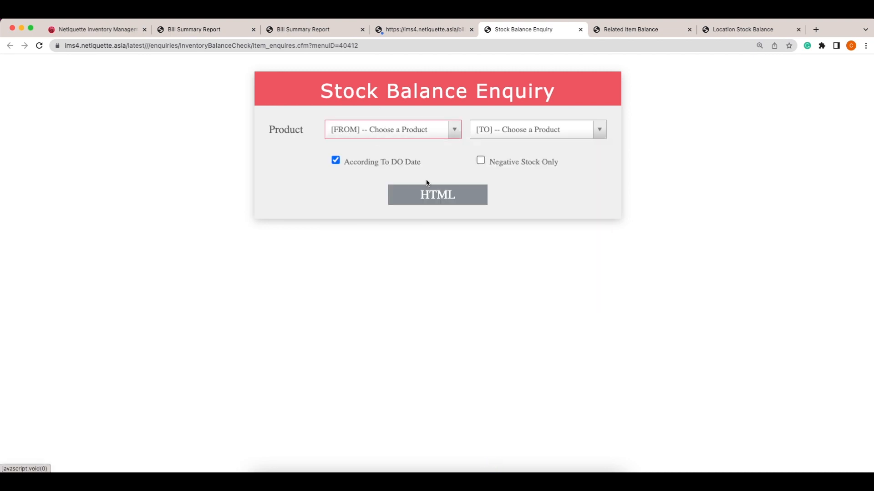
{"action": "left_click", "coordinate": [447, 196]}
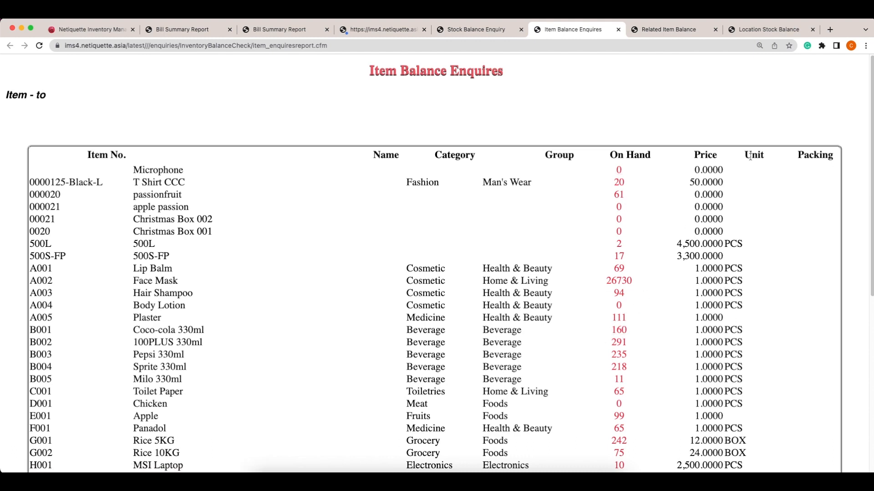
{"action": "left_click", "coordinate": [620, 281]}
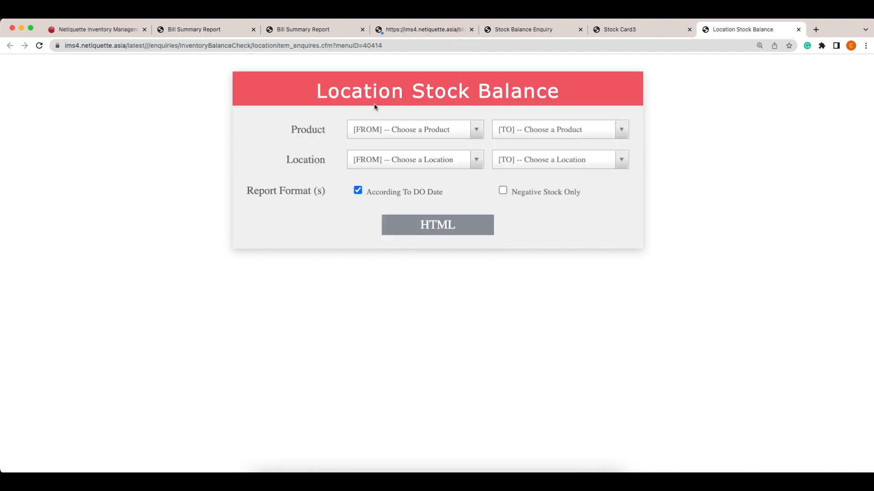
Generate the Location Stock Balance report in HTML for KL - Kuala Lumpur only and open the stock card of item A002, Face Mask
{"action": "left_click", "coordinate": [376, 131]}
{"action": "left_click", "coordinate": [374, 131]}
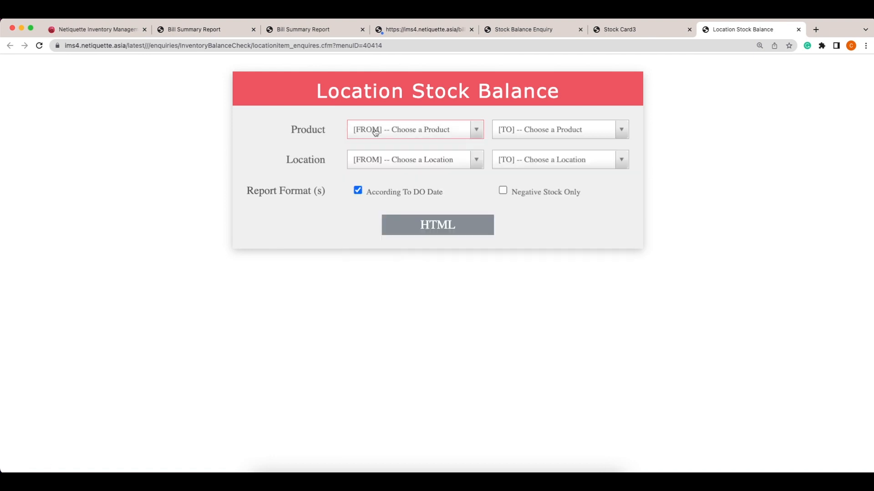
{"action": "left_click", "coordinate": [442, 162]}
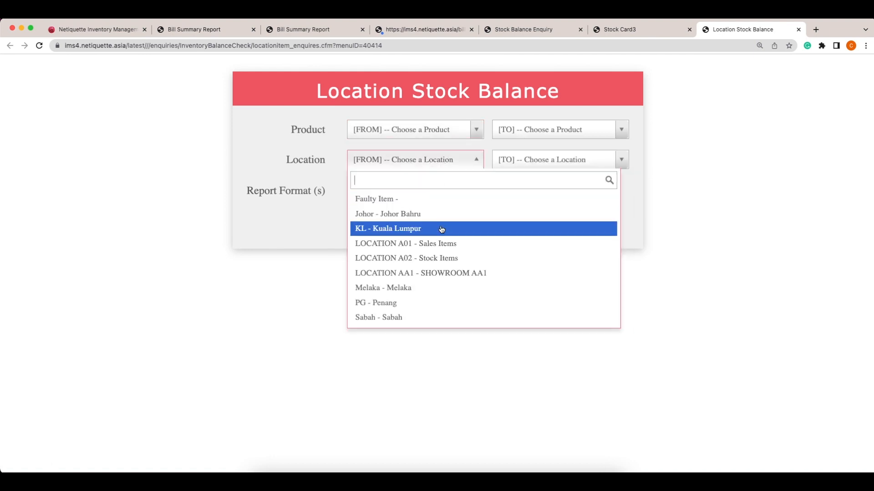
{"action": "left_click", "coordinate": [445, 228]}
{"action": "left_click", "coordinate": [522, 167]}
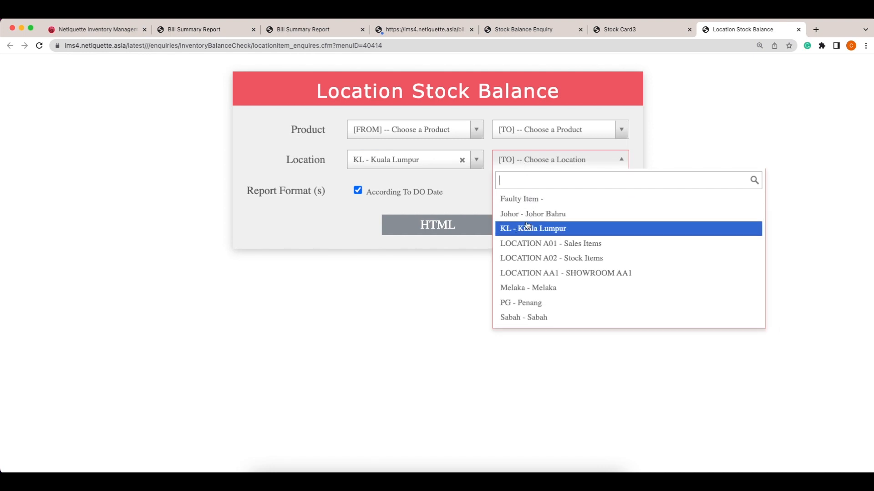
{"action": "left_click", "coordinate": [526, 224]}
{"action": "left_click", "coordinate": [461, 225]}
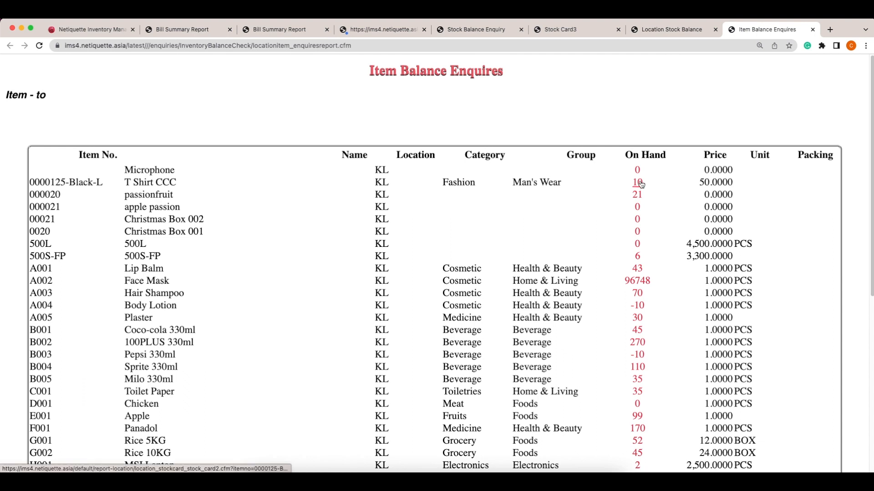
{"action": "left_click", "coordinate": [636, 281]}
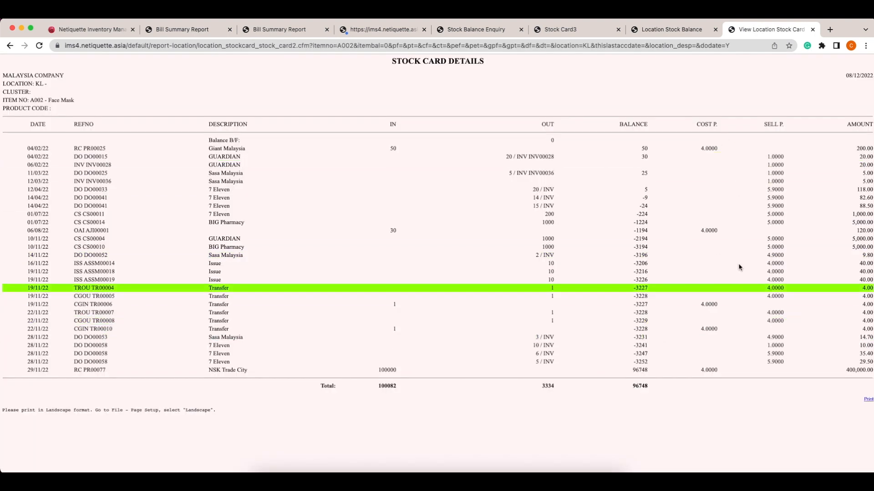